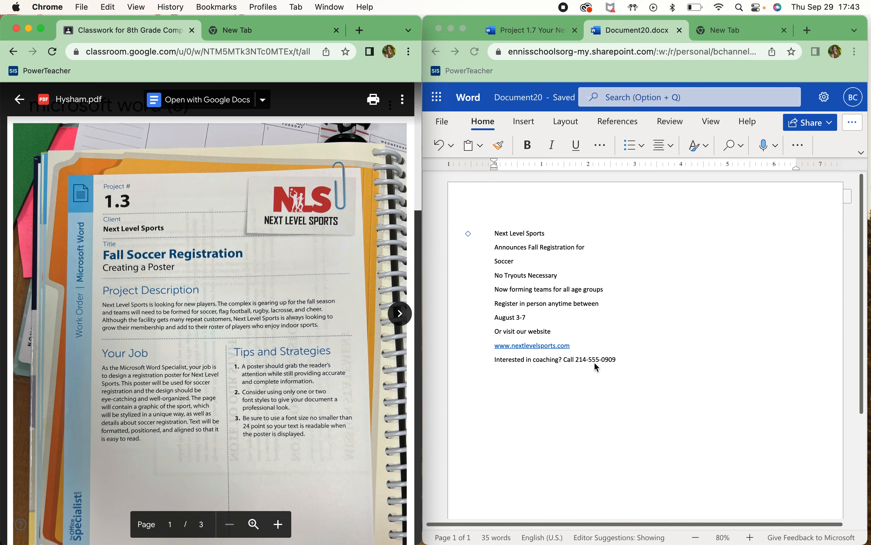
- Look through the pages of Hysham.pdf and enlarge the page with the Microsoft Word Specialist instructions
{"action": "scroll", "coordinate": [323, 402], "scroll_direction": "down", "scroll_amount": 15}
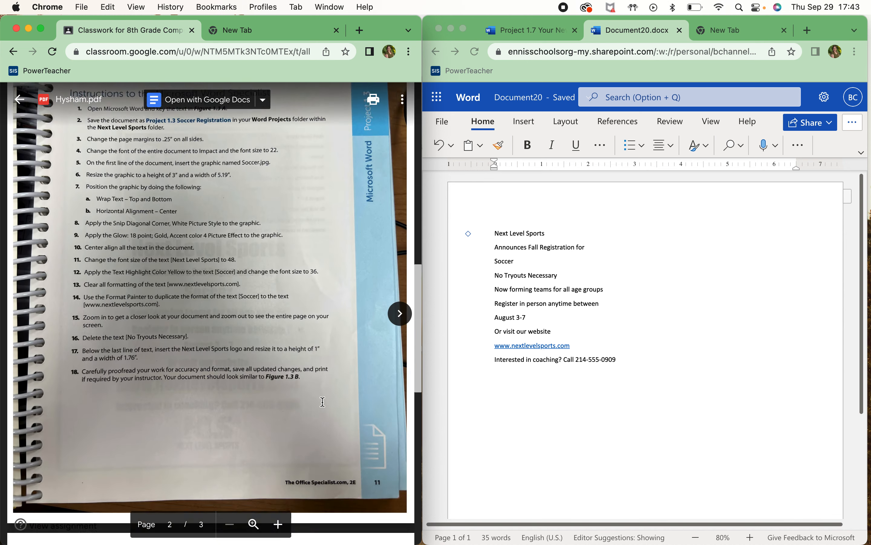
{"action": "scroll", "coordinate": [323, 402], "scroll_direction": "down", "scroll_amount": 10}
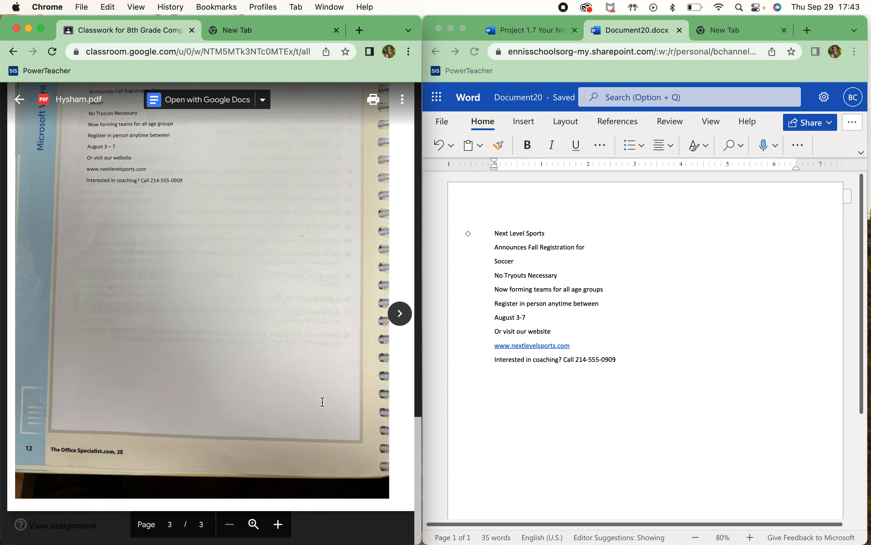
{"action": "scroll", "coordinate": [322, 402], "scroll_direction": "up", "scroll_amount": 5}
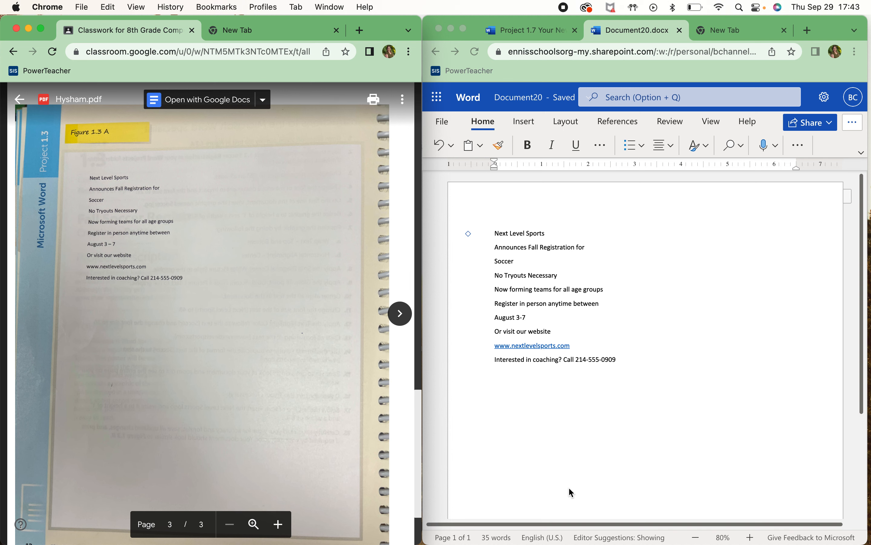
{"action": "scroll", "coordinate": [191, 302], "scroll_direction": "up", "scroll_amount": 10}
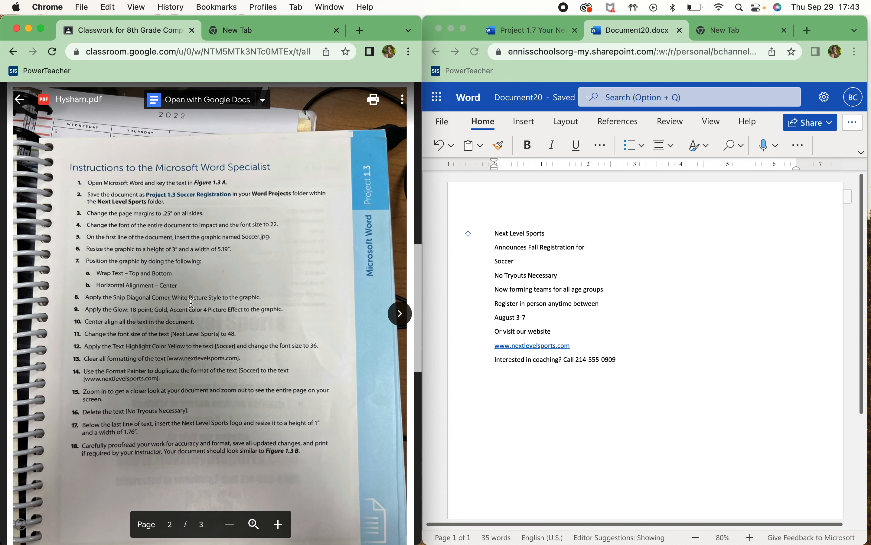
{"action": "scroll", "coordinate": [192, 303], "scroll_direction": "down", "scroll_amount": 1}
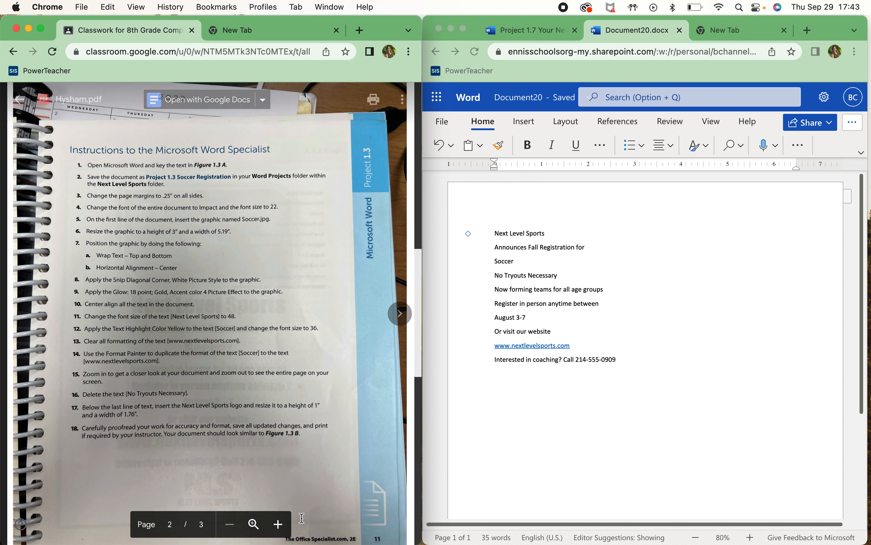
{"action": "left_click", "coordinate": [278, 524]}
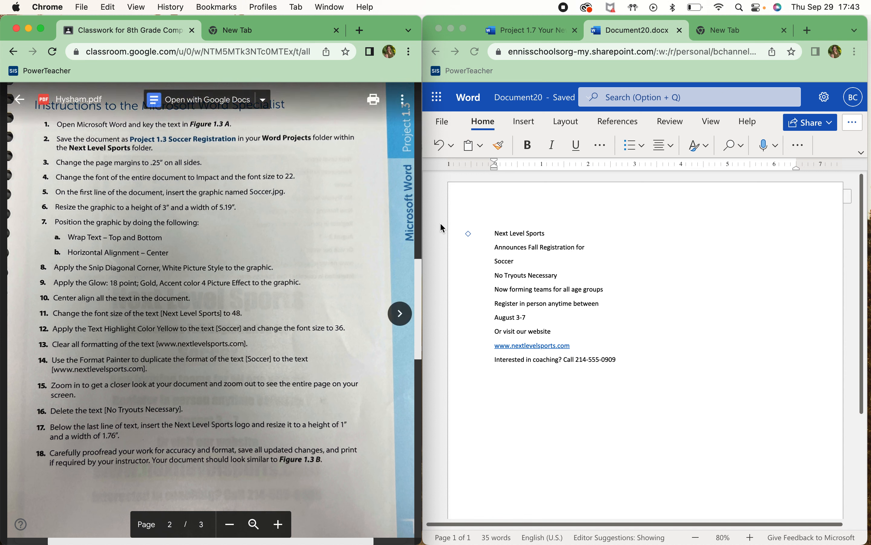
- Rename the Word document as Project 1.3 Soccer Registration
{"action": "left_click", "coordinate": [522, 104]}
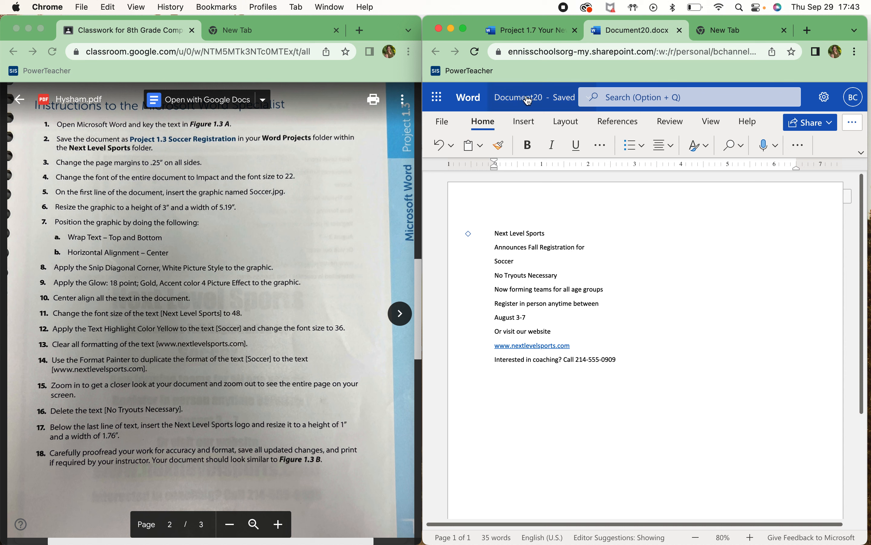
{"action": "left_click", "coordinate": [529, 101]}
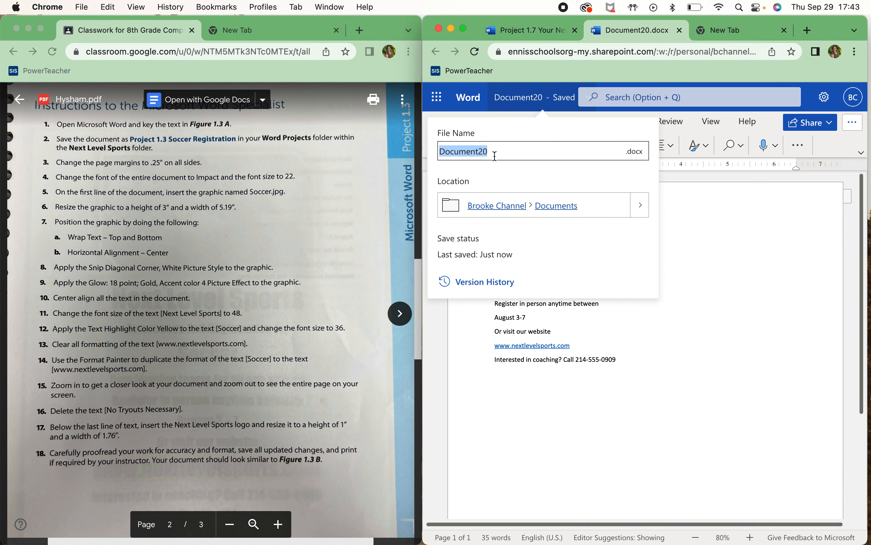
{"action": "type", "text": "Project "}
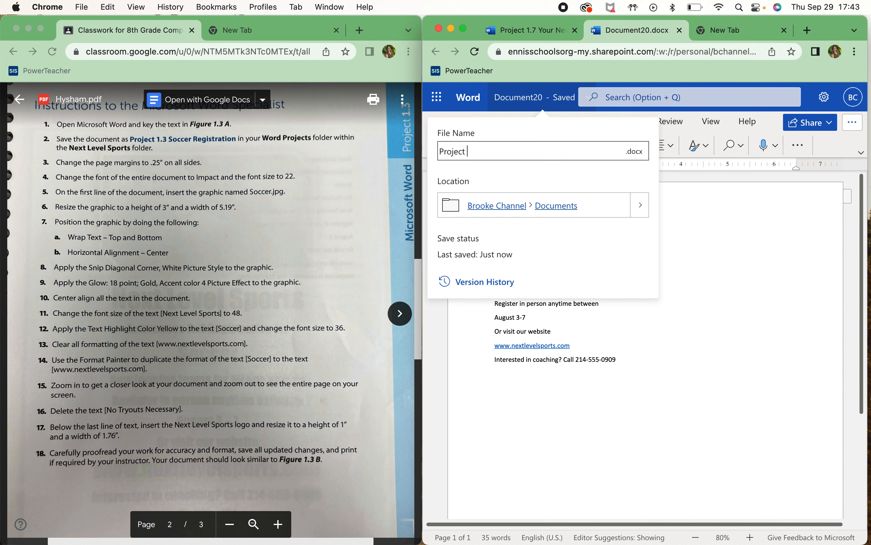
{"action": "type", "text": "1.3 Soccer Registration"}
{"action": "key", "text": "Return"}
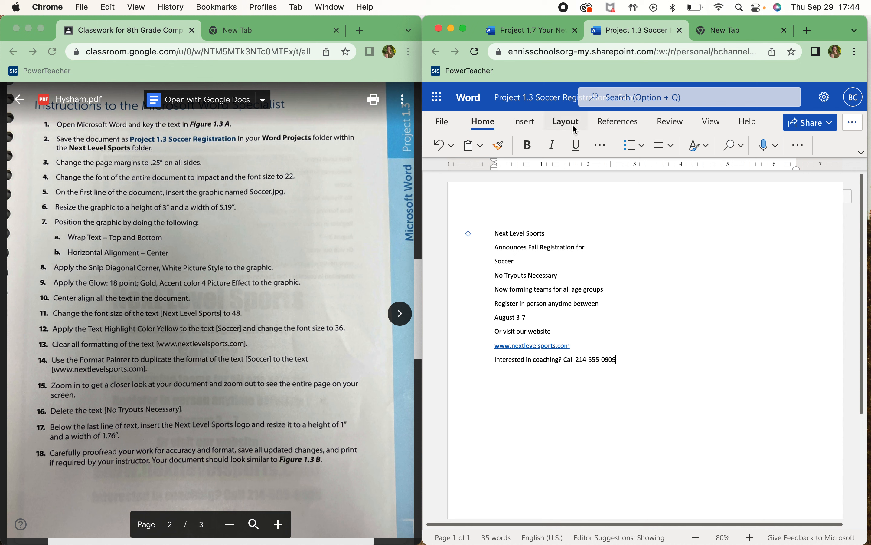
- Set custom page margins of 0.25" for the top, bottom, left and right sides
{"action": "left_click", "coordinate": [562, 127]}
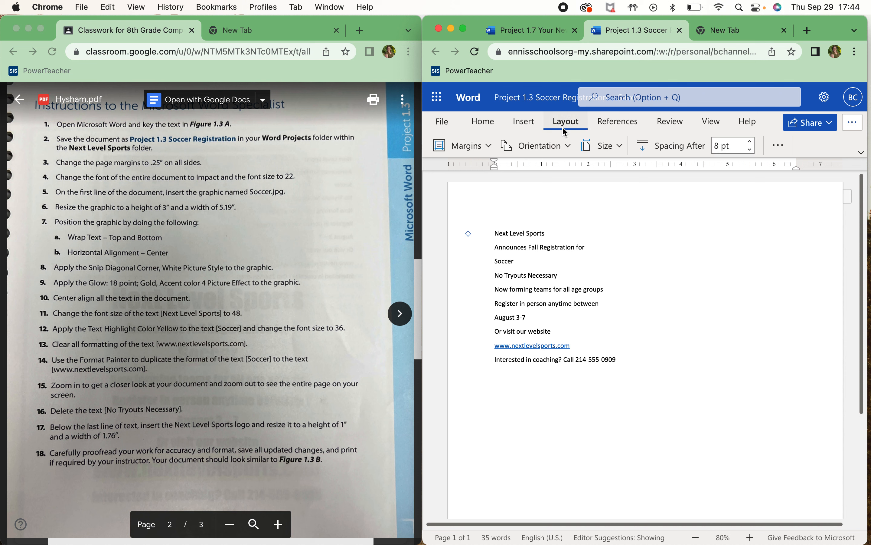
{"action": "left_click", "coordinate": [485, 148]}
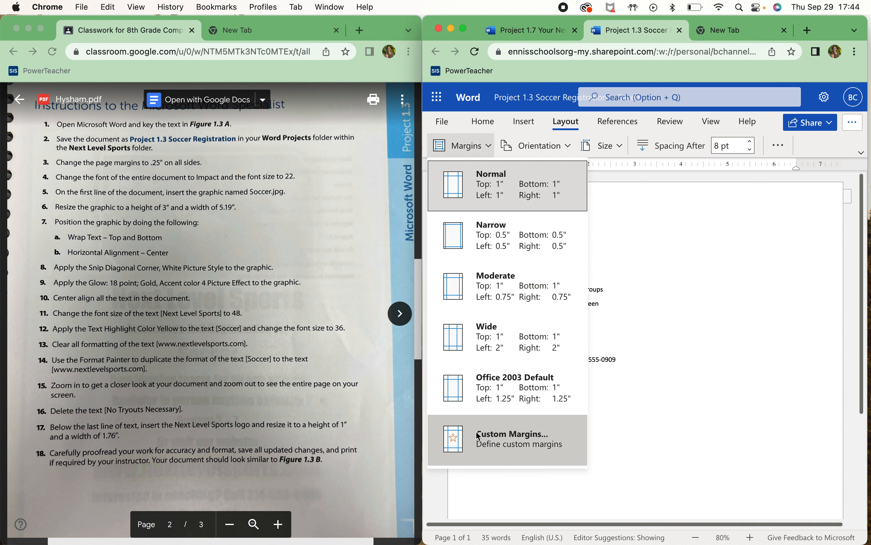
{"action": "left_click", "coordinate": [477, 435]}
{"action": "left_click", "coordinate": [589, 305]}
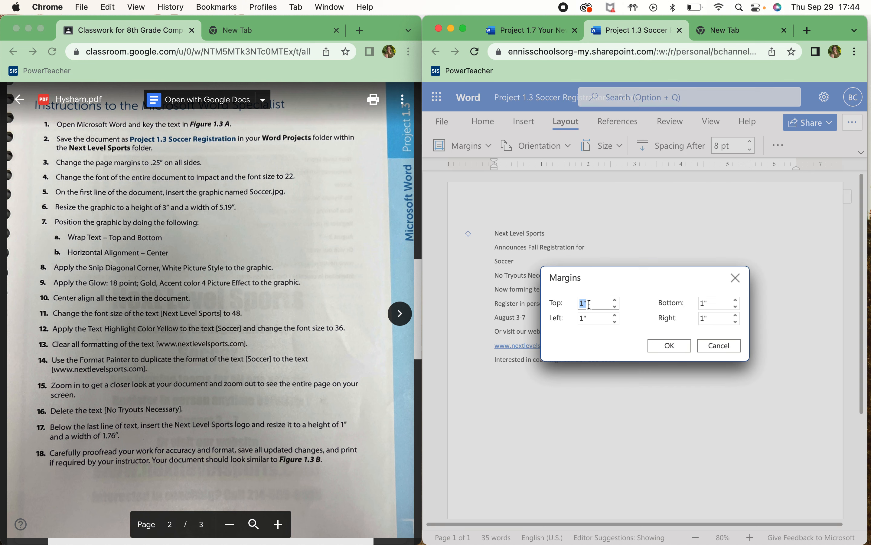
{"action": "type", "text": ".25"}
{"action": "left_click", "coordinate": [603, 314]}
{"action": "type", "text": ".25"}
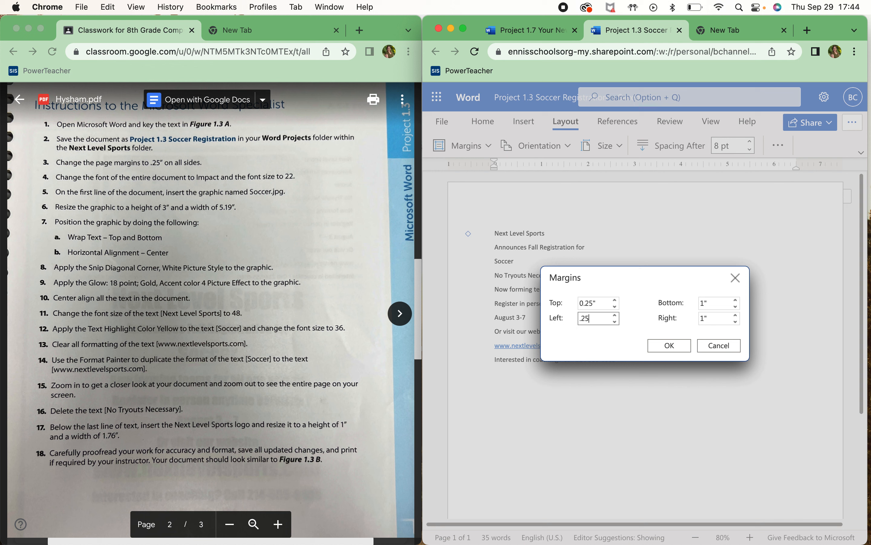
{"action": "left_click", "coordinate": [721, 299]}
{"action": "left_click", "coordinate": [720, 301]}
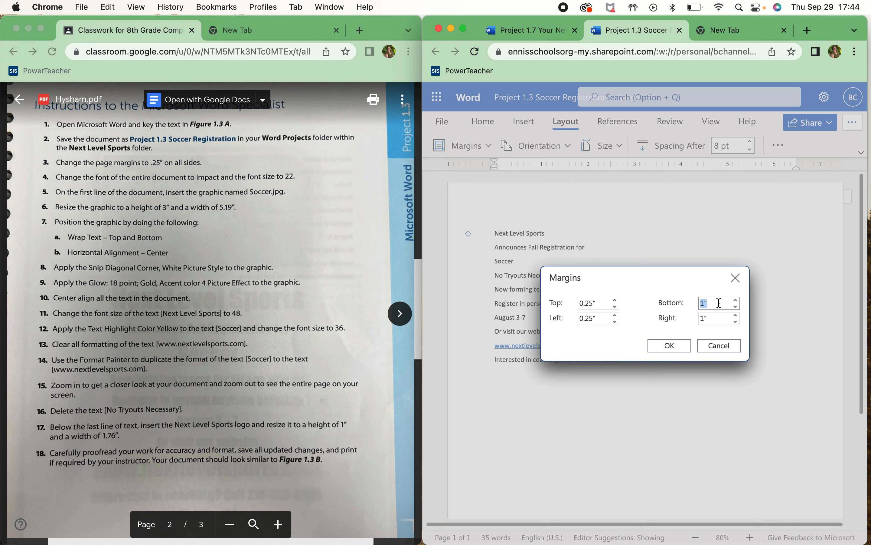
{"action": "type", "text": ".25"}
{"action": "left_click", "coordinate": [714, 320]}
{"action": "type", "text": ".25"}
{"action": "left_click", "coordinate": [670, 316]}
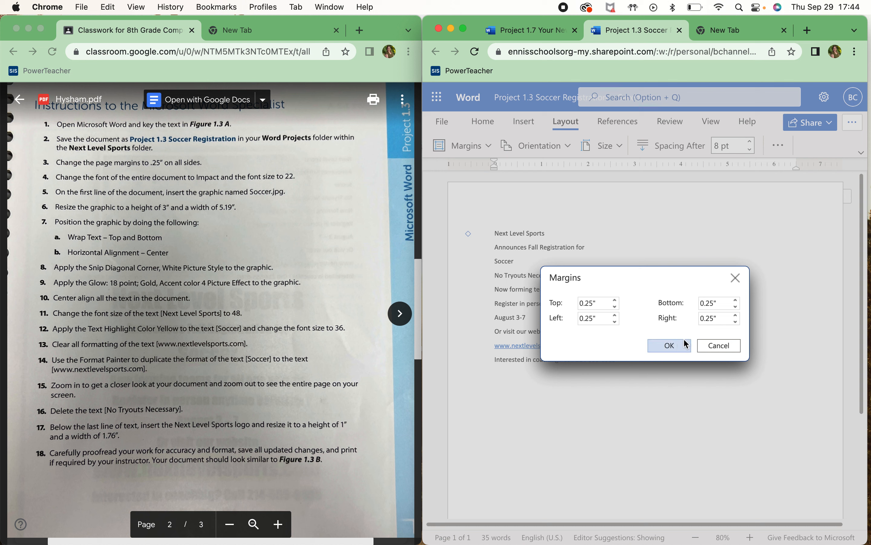
{"action": "left_click", "coordinate": [677, 345]}
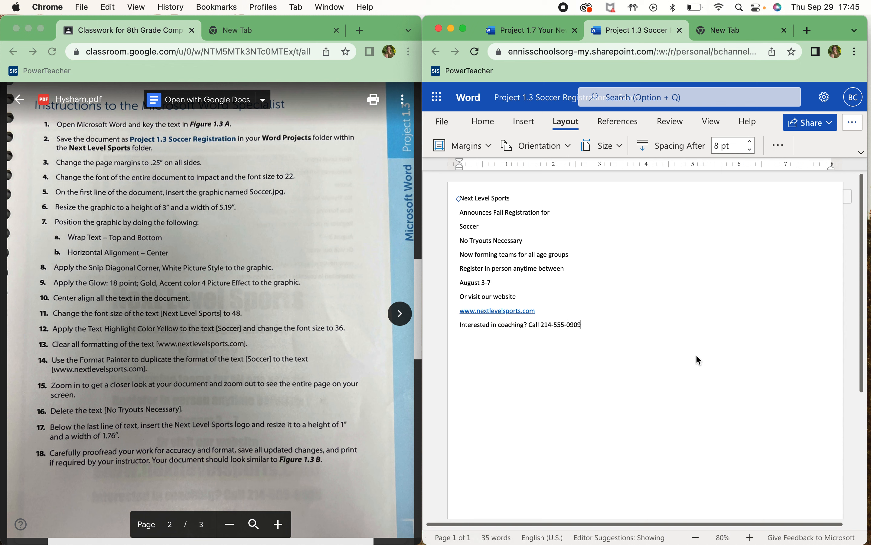
- Change the font of the entire document's text to Impact
{"action": "key", "text": "super+a"}
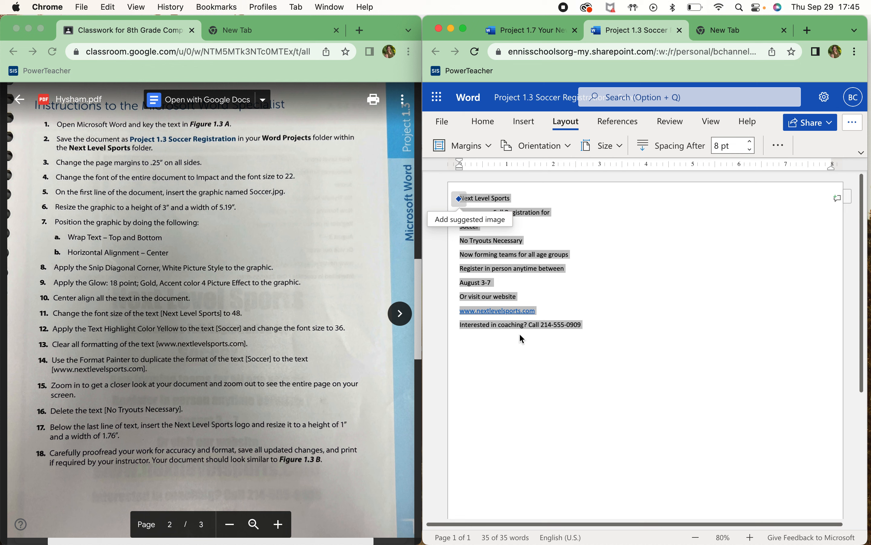
{"action": "left_click", "coordinate": [481, 126]}
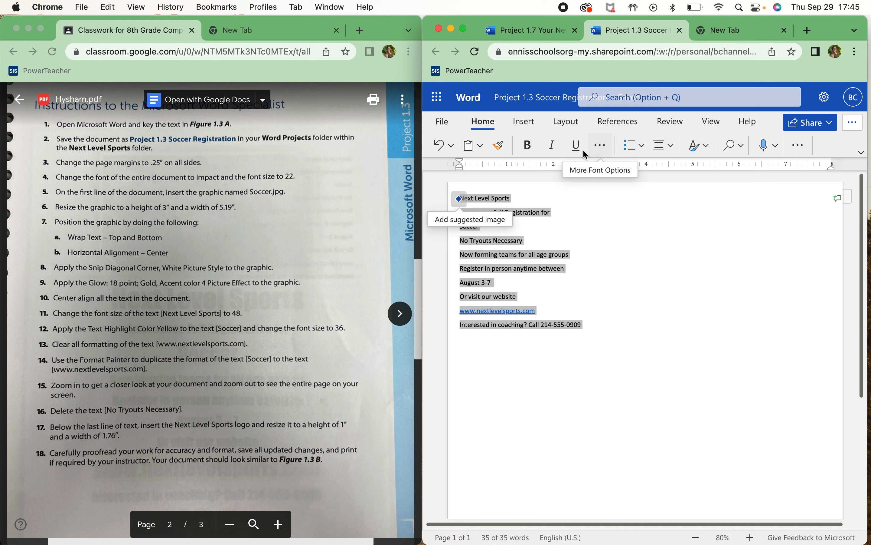
{"action": "left_click", "coordinate": [599, 148]}
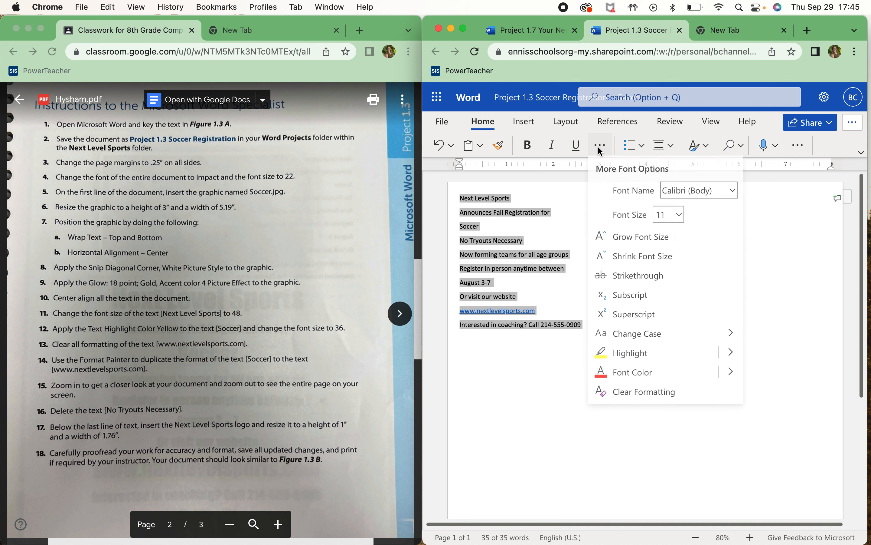
{"action": "left_click", "coordinate": [732, 195]}
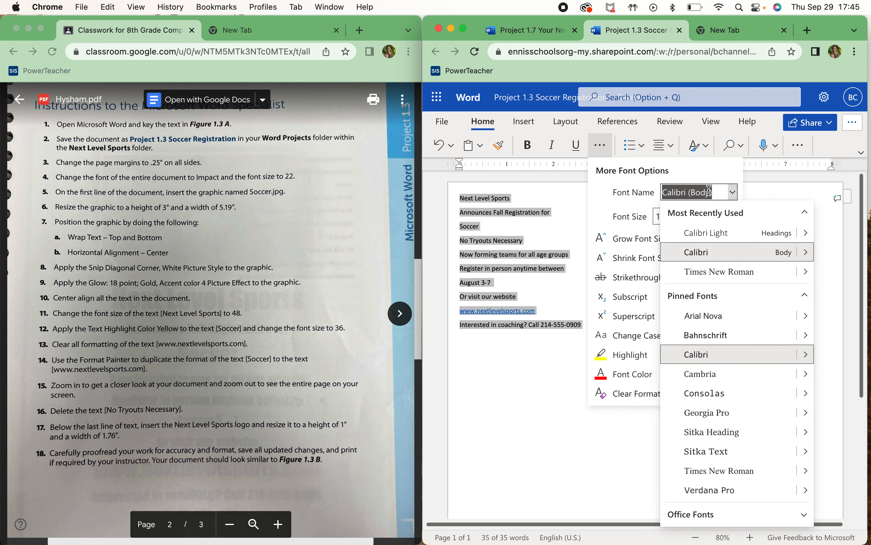
{"action": "type", "text": "im"}
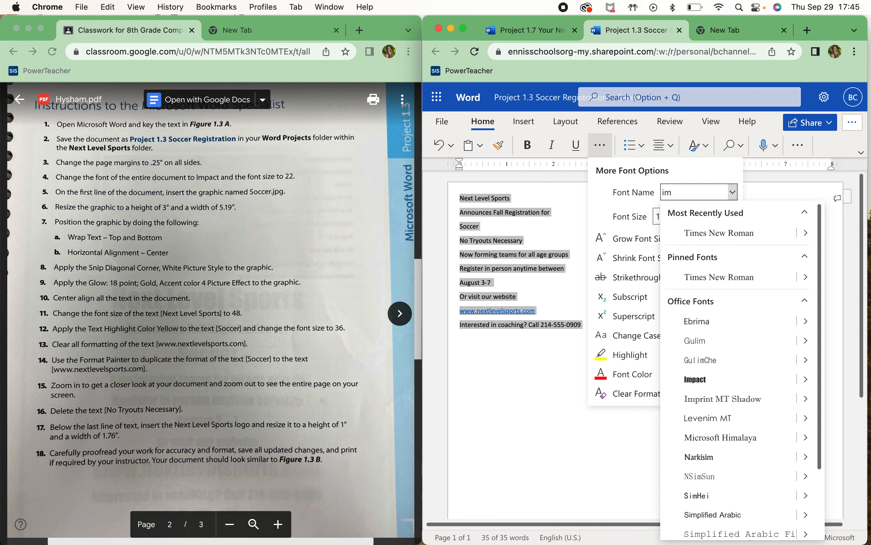
{"action": "type", "text": "pac"}
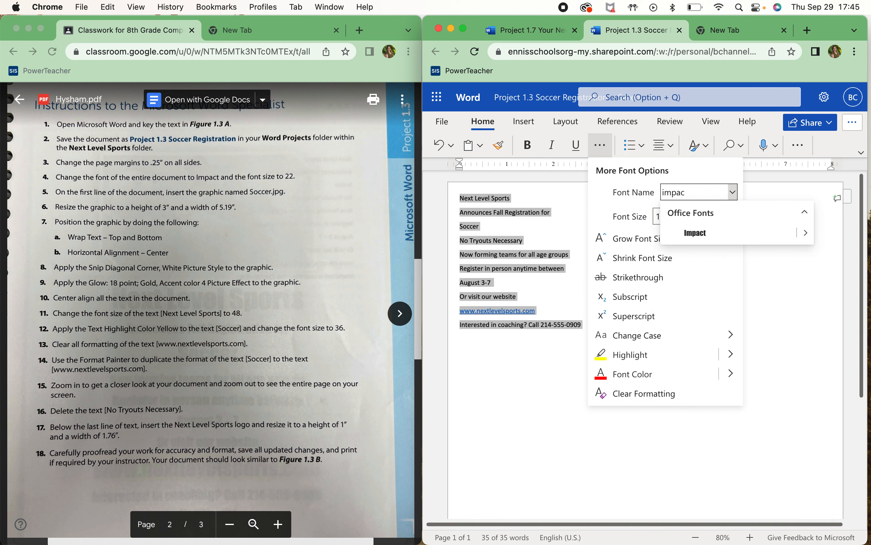
{"action": "left_click", "coordinate": [703, 234]}
- Set the font size of all the selected text to 22
{"action": "left_click", "coordinate": [607, 146]}
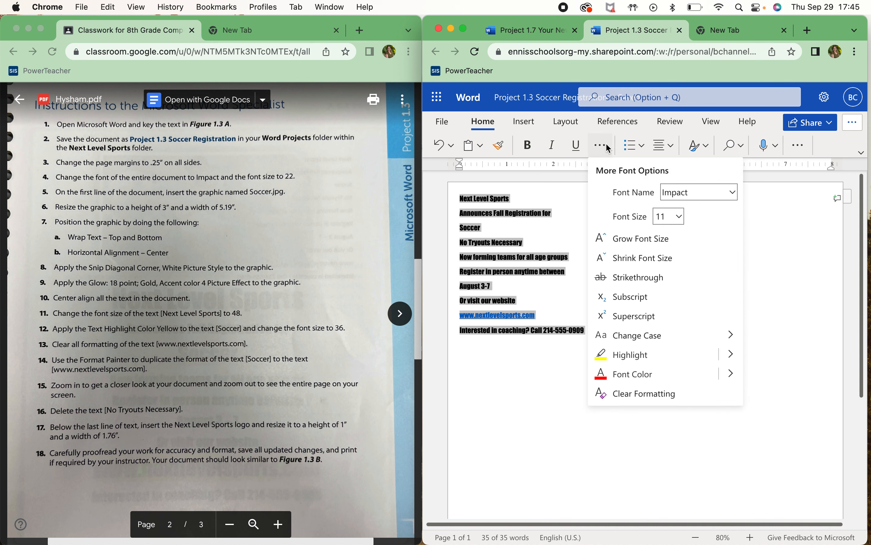
{"action": "left_click", "coordinate": [671, 218]}
{"action": "type", "text": "22"}
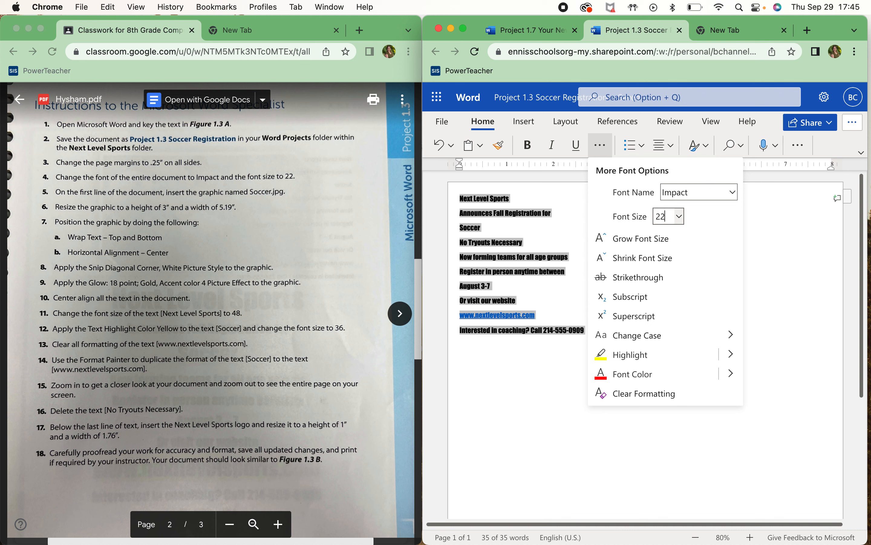
{"action": "key", "text": "Return"}
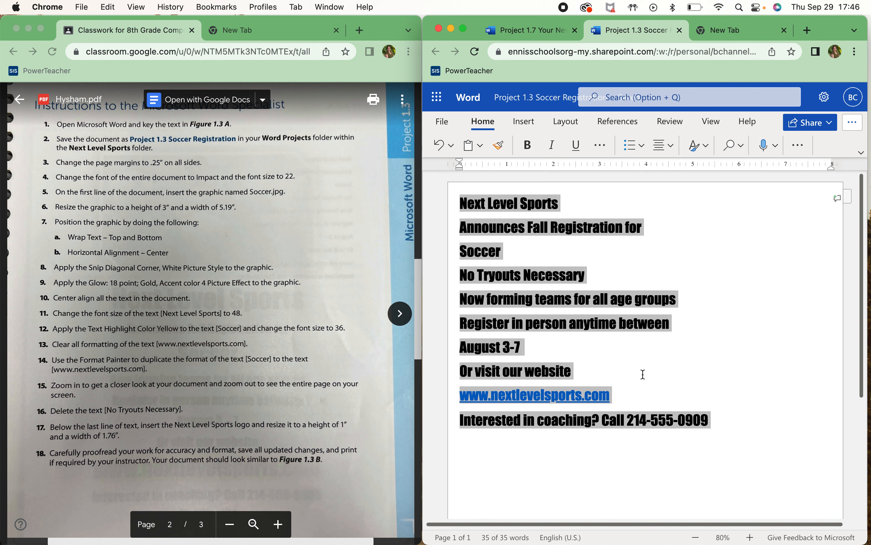
- Copy the Soccer (1).jpg picture from the assignment attachments and paste it at the start of the document's first line
{"action": "left_click", "coordinate": [463, 205]}
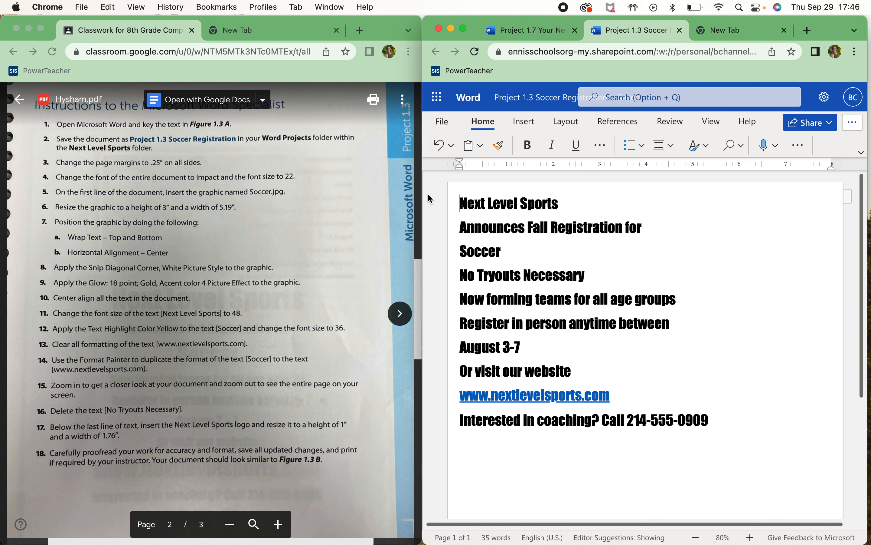
{"action": "left_click", "coordinate": [398, 322]}
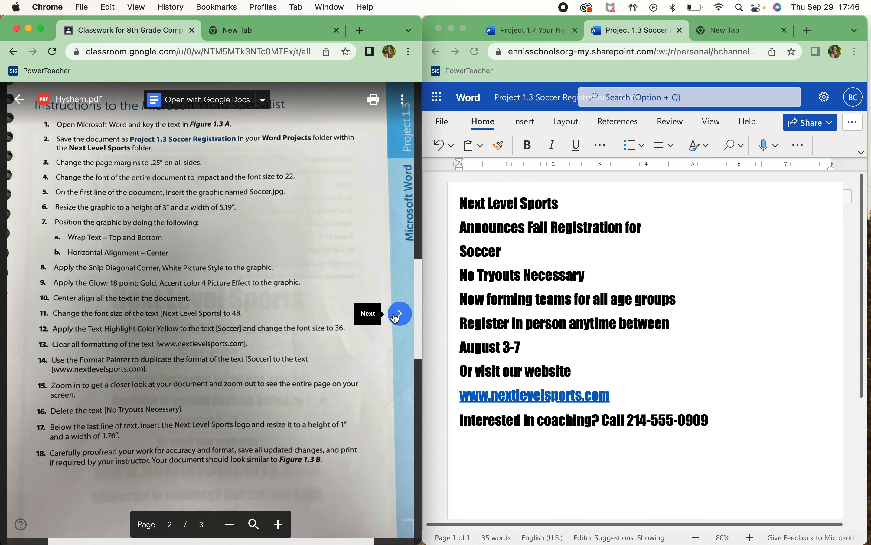
{"action": "left_click", "coordinate": [399, 314]}
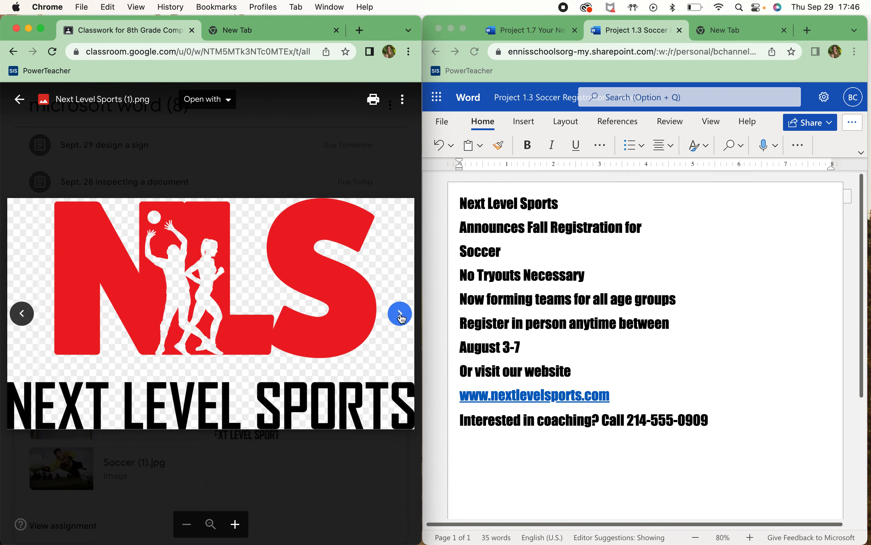
{"action": "left_click", "coordinate": [411, 314]}
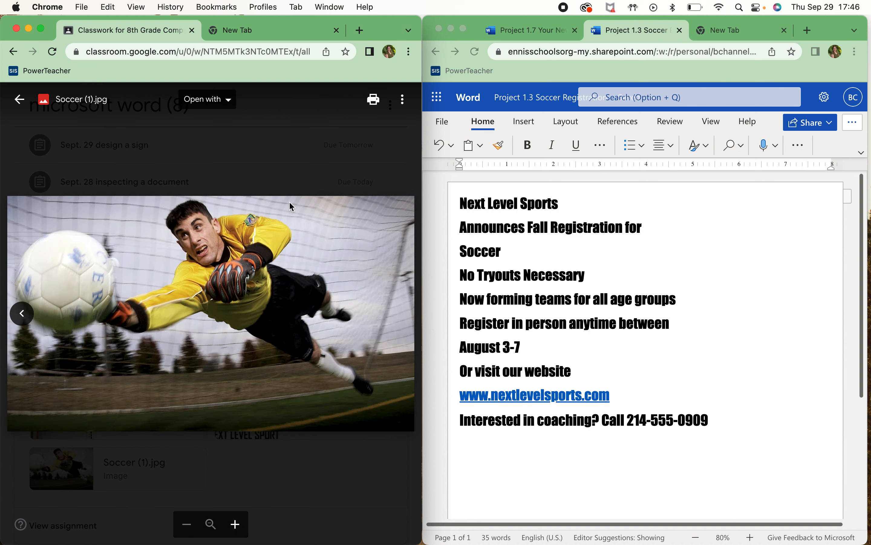
{"action": "right_click", "coordinate": [293, 307]}
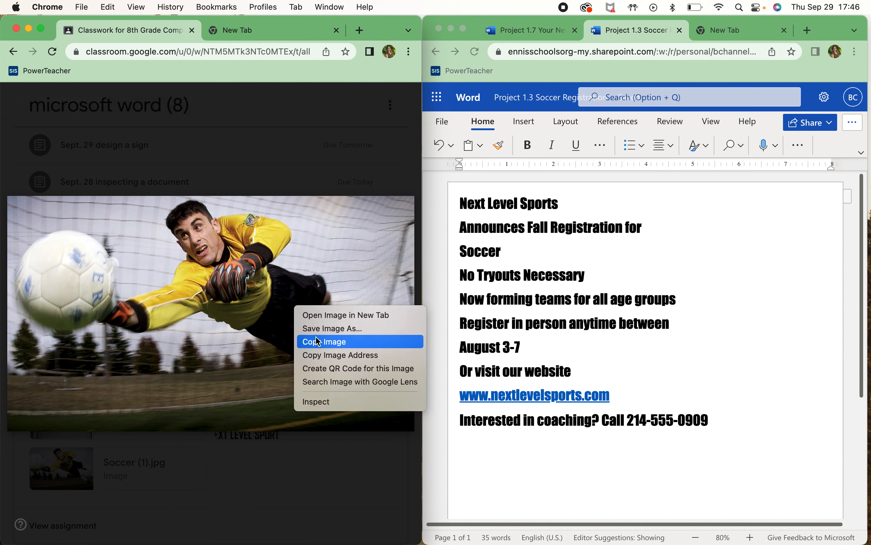
{"action": "left_click", "coordinate": [334, 341]}
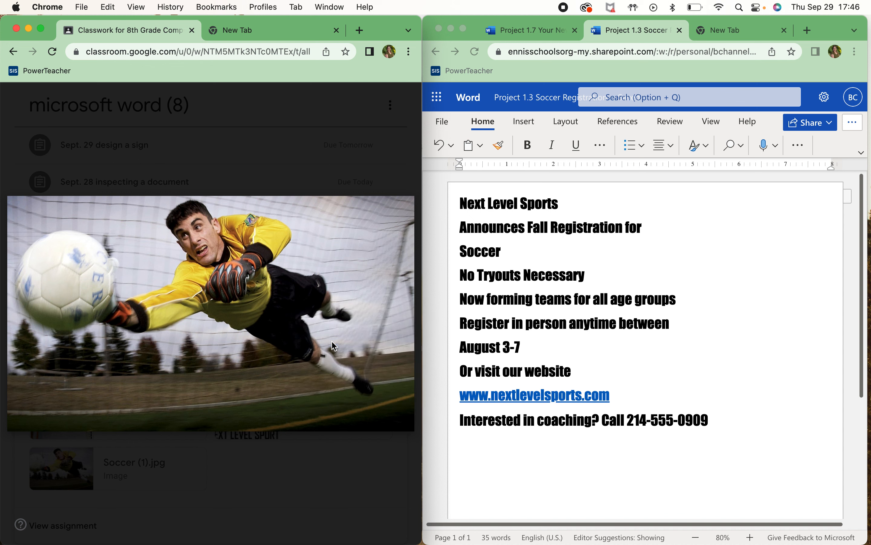
{"action": "left_click", "coordinate": [460, 216]}
{"action": "key", "text": "super+v"}
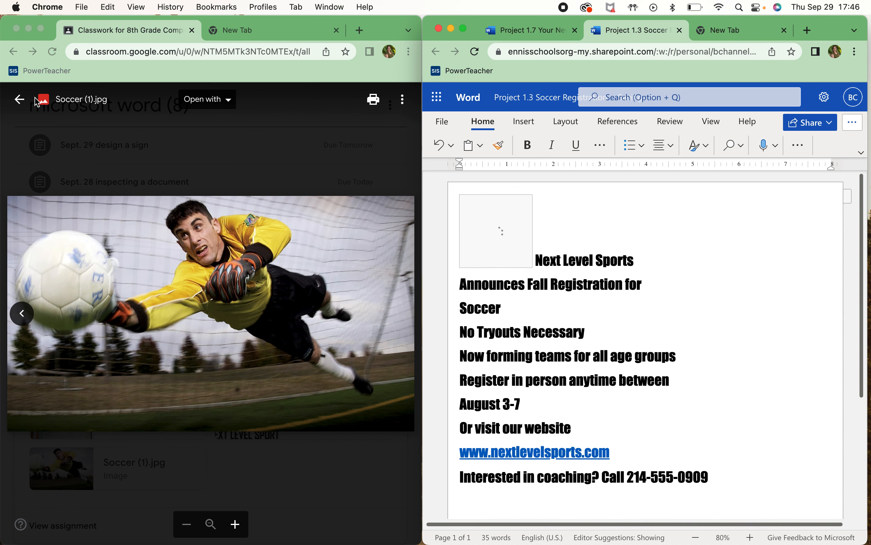
- Return to the Create a poster assignment and reopen Hysham.pdf at the instructions on page 2
{"action": "left_click", "coordinate": [22, 100]}
{"action": "left_click", "coordinate": [19, 100]}
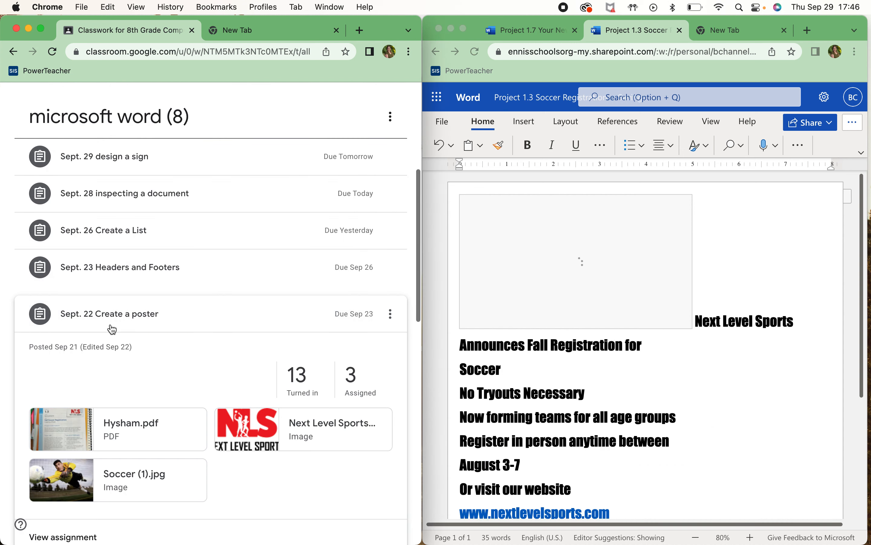
{"action": "left_click", "coordinate": [111, 409]}
{"action": "scroll", "coordinate": [110, 414], "scroll_direction": "down", "scroll_amount": 5}
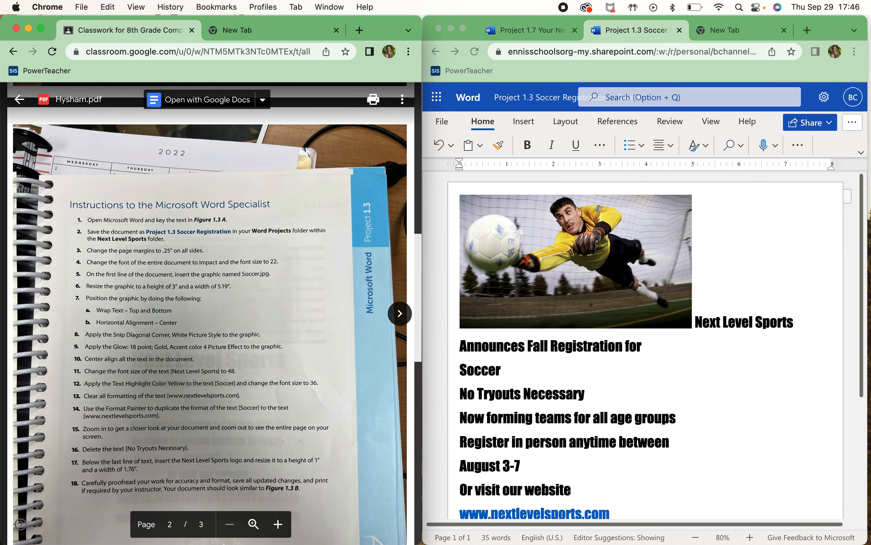
- Enlarge the Hysham.pdf instructions and set the height of the soccer picture in the Project 1.3 document to 3"
{"action": "left_click", "coordinate": [278, 524]}
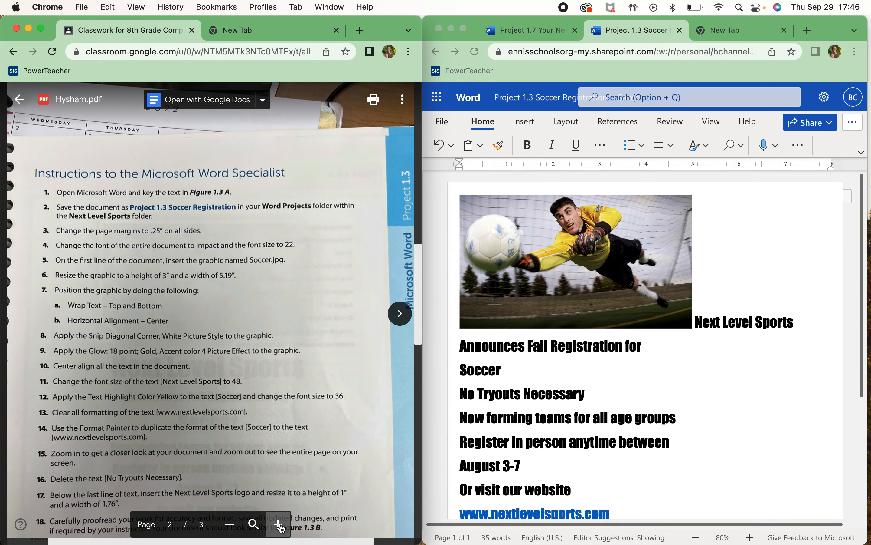
{"action": "left_click", "coordinate": [280, 526]}
{"action": "scroll", "coordinate": [296, 355], "scroll_direction": "down", "scroll_amount": 5}
{"action": "scroll", "coordinate": [296, 355], "scroll_direction": "up", "scroll_amount": 2}
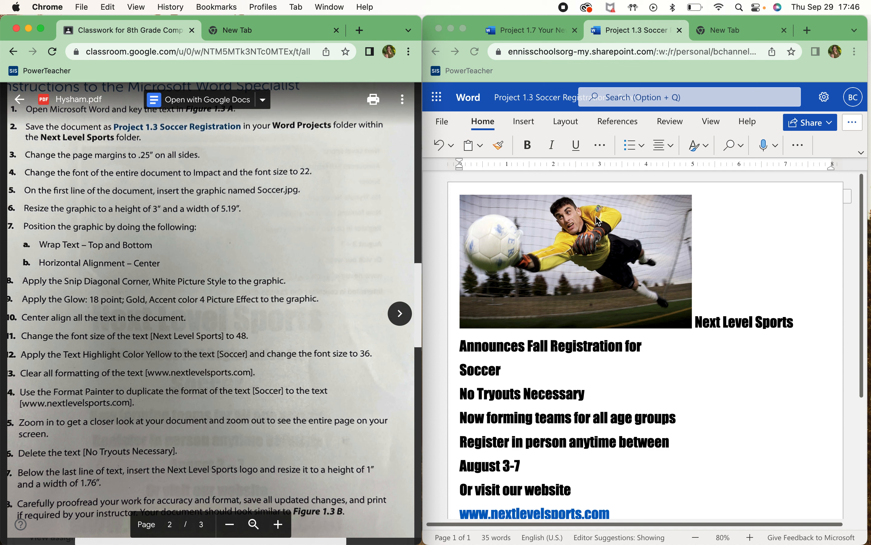
{"action": "left_click", "coordinate": [599, 223]}
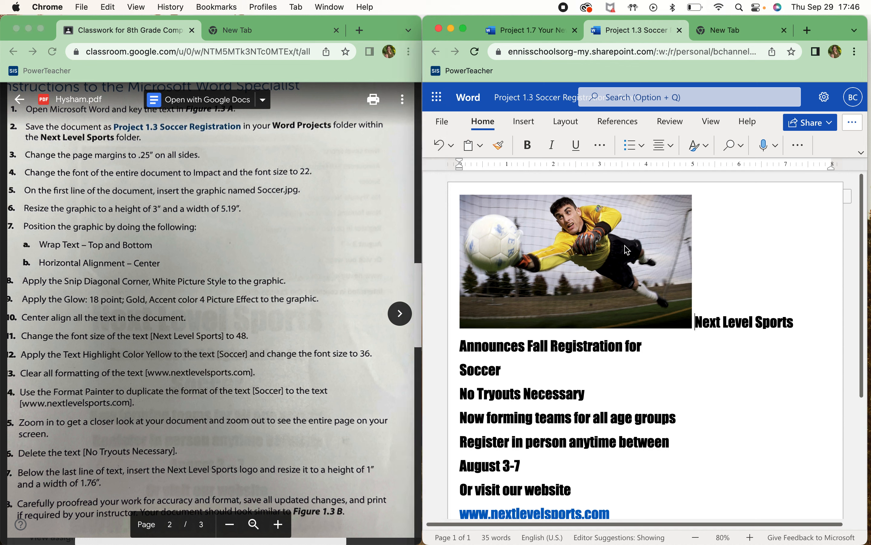
{"action": "left_click", "coordinate": [599, 231]}
{"action": "left_click", "coordinate": [600, 232]}
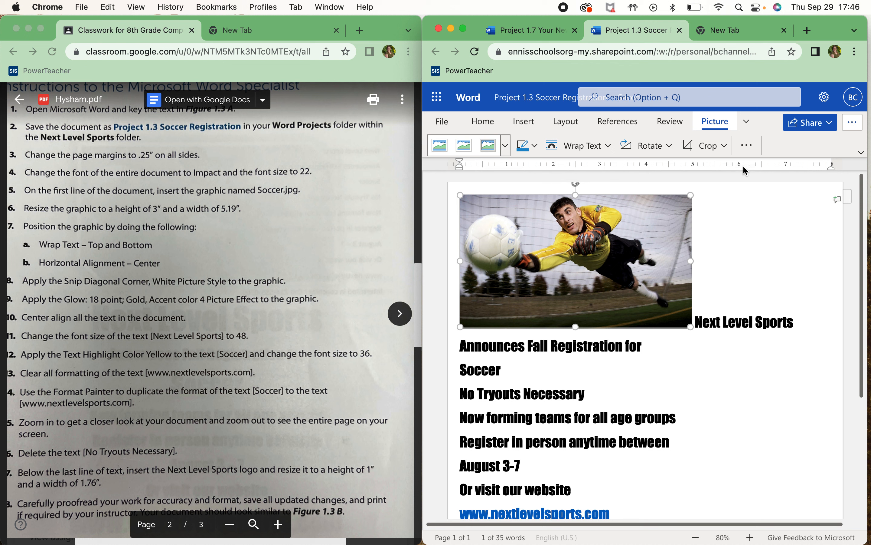
{"action": "left_click", "coordinate": [747, 145]}
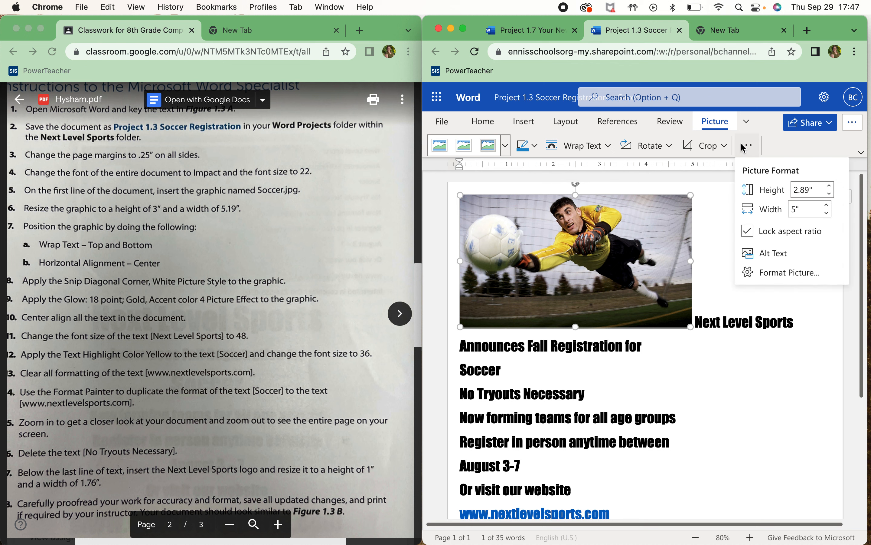
{"action": "left_click", "coordinate": [808, 190]}
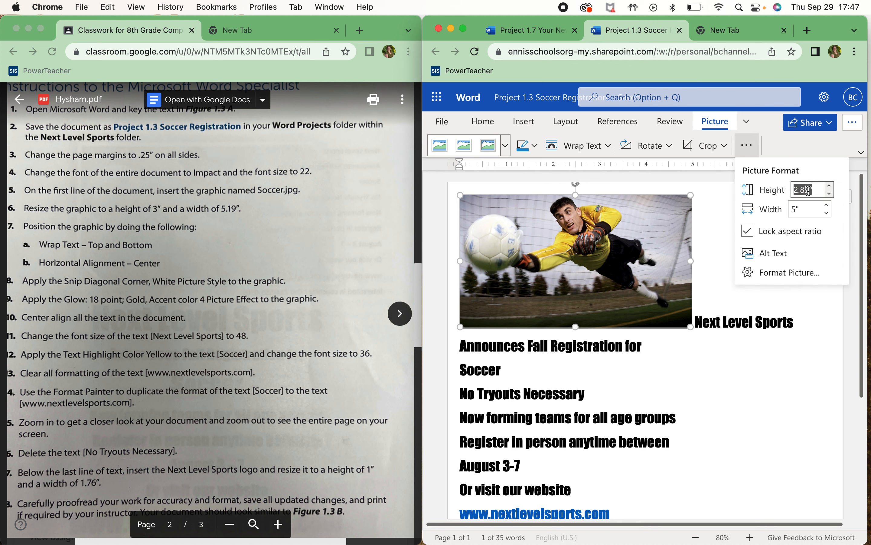
{"action": "type", "text": "3"}
- Unlock the soccer picture's aspect ratio and set its width to 5.19"
{"action": "left_click", "coordinate": [806, 211]}
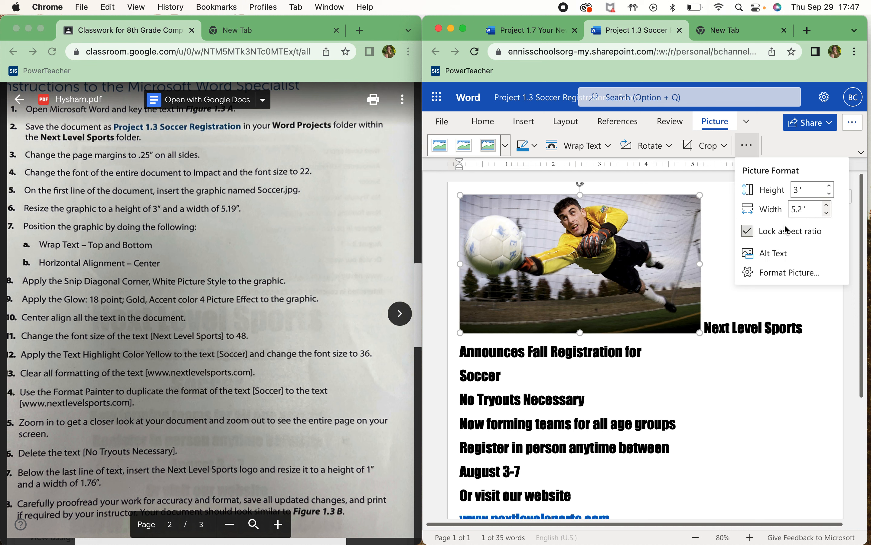
{"action": "left_click", "coordinate": [749, 230]}
{"action": "left_click", "coordinate": [799, 208]}
{"action": "type", "text": "5"}
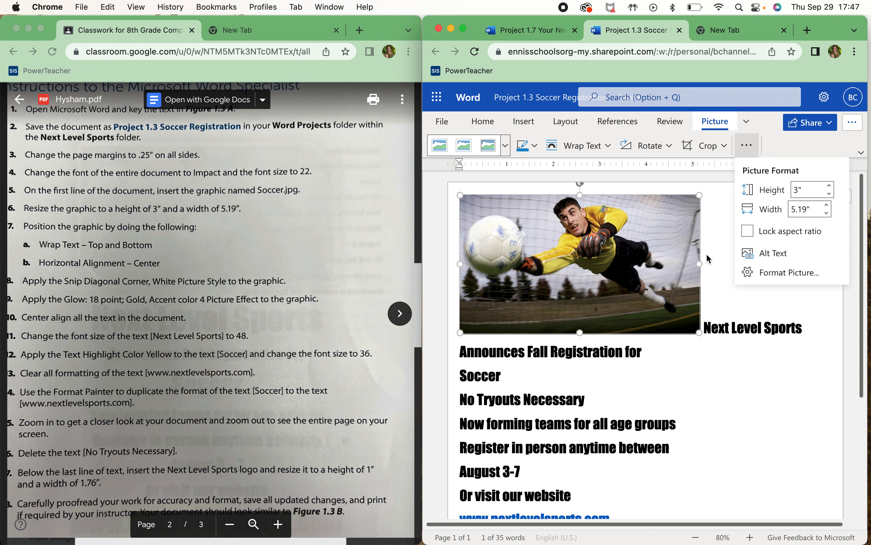
- Move the text "Next Level Sports" onto its own line below the soccer picture
{"action": "left_click", "coordinate": [709, 327]}
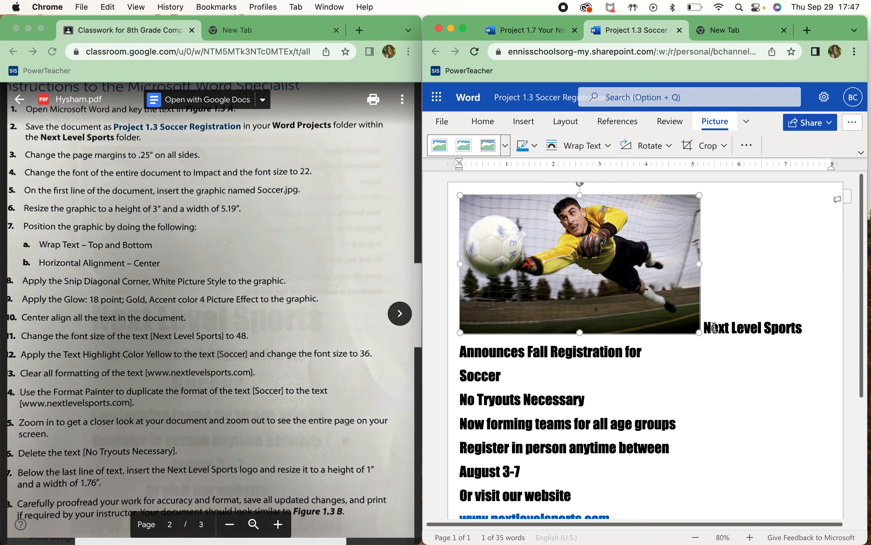
{"action": "left_click", "coordinate": [706, 328]}
{"action": "key", "text": "Return"}
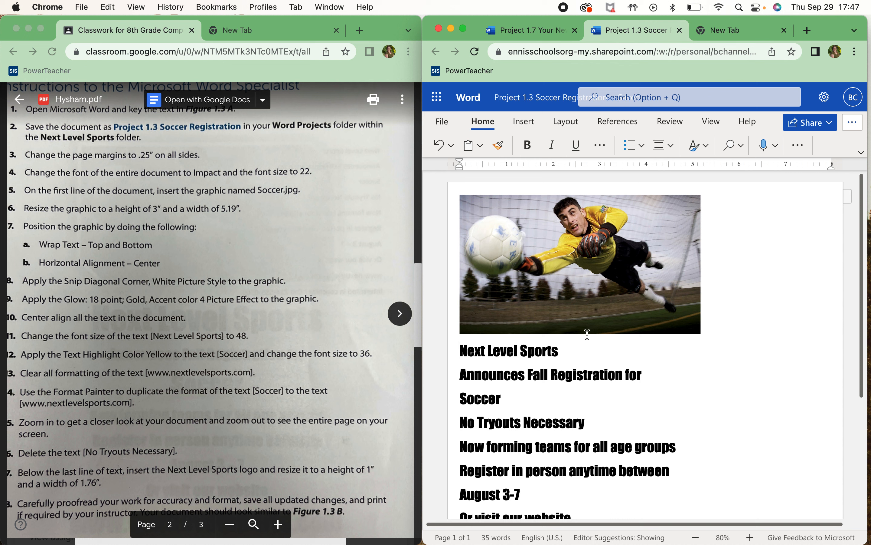
- Examine the text wrapping options offered for the soccer picture
{"action": "left_click", "coordinate": [608, 259]}
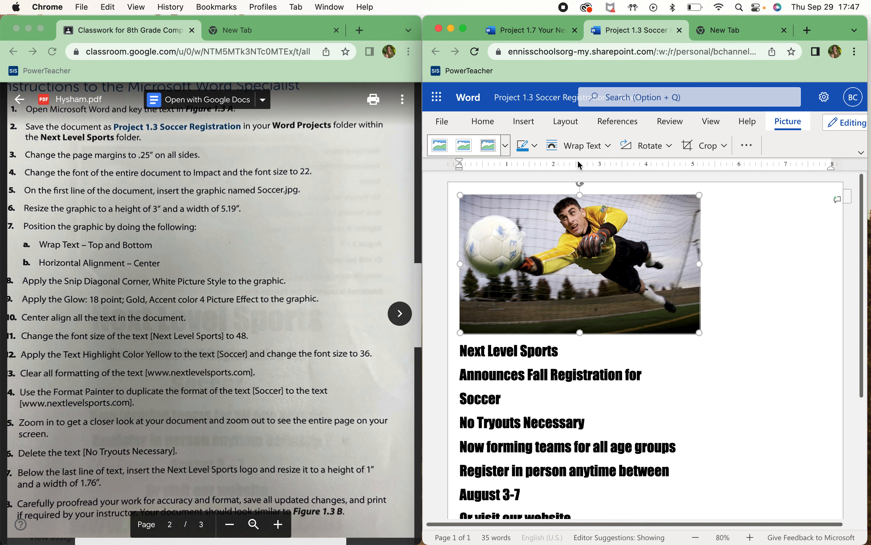
{"action": "left_click", "coordinate": [606, 147]}
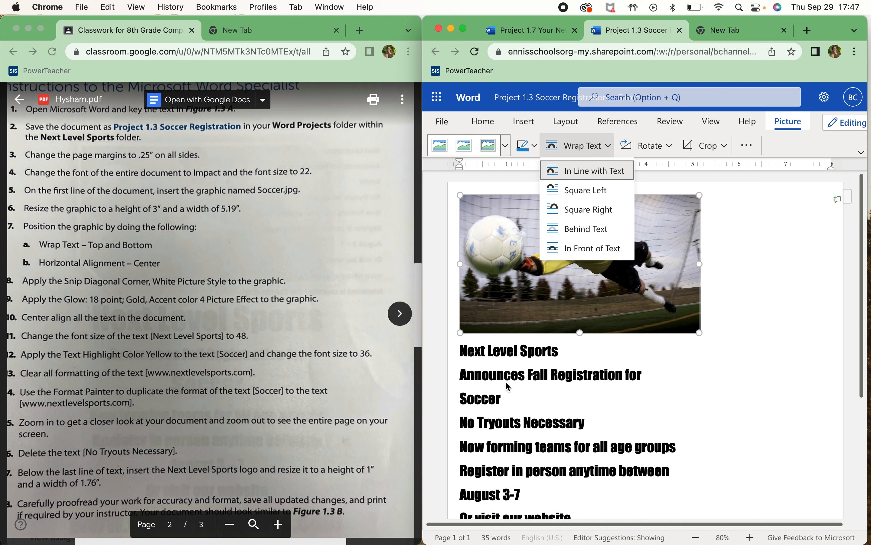
- Switch to the desktop version of Word and replace the dog photo in Document6 with the copied soccer picture
{"action": "mouse_move", "coordinate": [598, 541]}
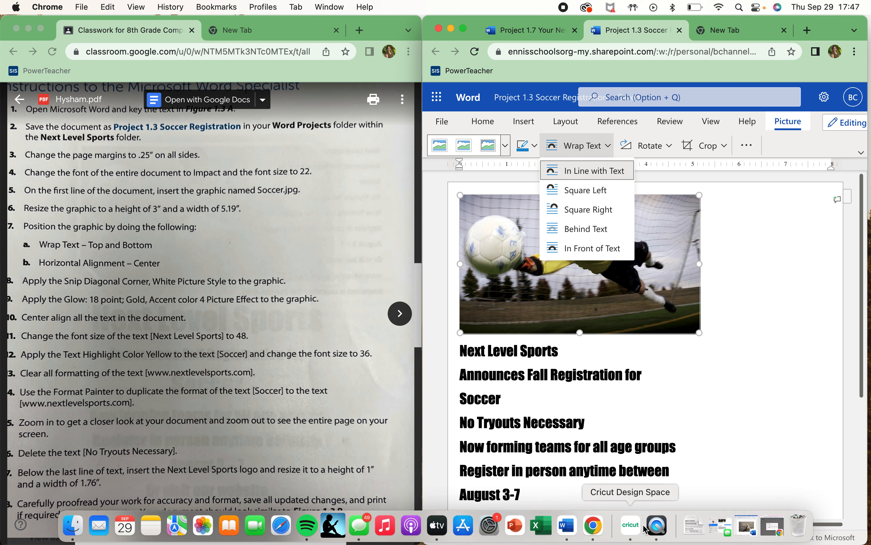
{"action": "left_click", "coordinate": [575, 528]}
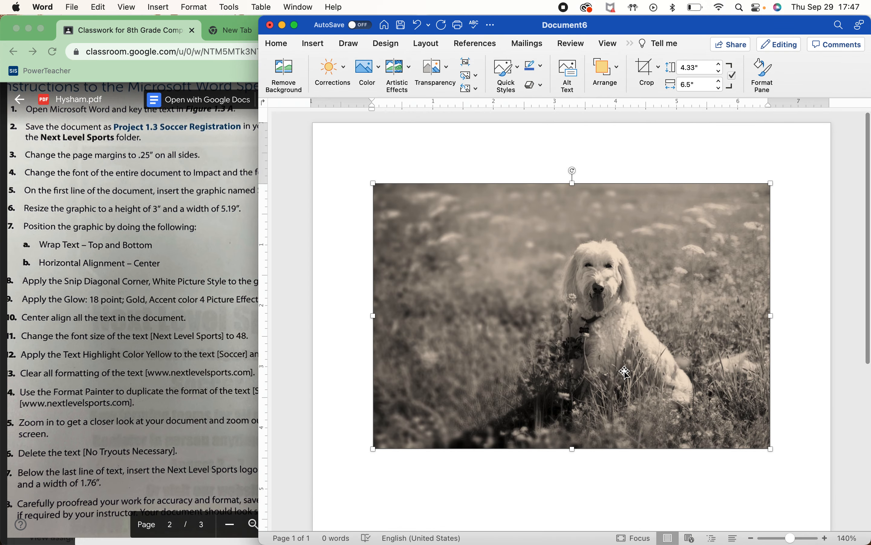
{"action": "key", "text": "BackSpace"}
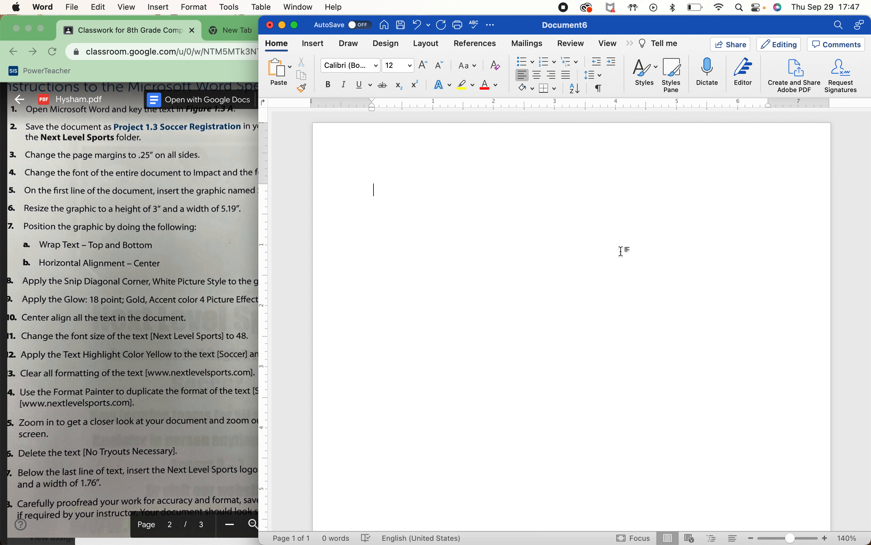
{"action": "key", "text": "super+v"}
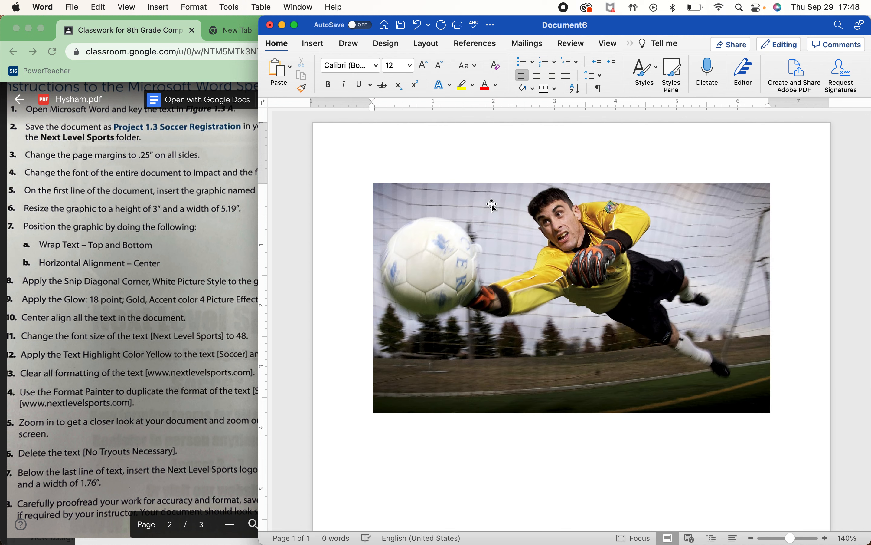
- Set the text wrapping of the soccer picture in Document6 to Top and Bottom
{"action": "left_click", "coordinate": [597, 259]}
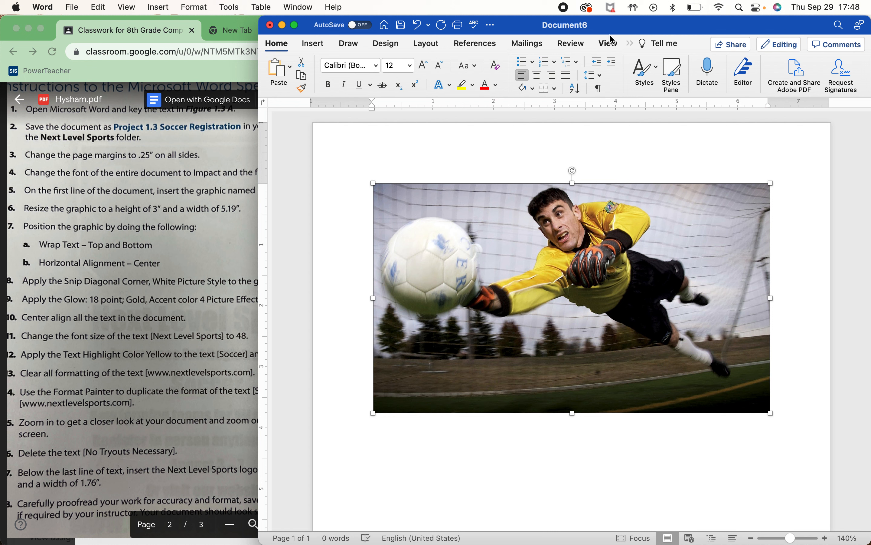
{"action": "left_click", "coordinate": [631, 43]}
{"action": "left_click", "coordinate": [652, 69]}
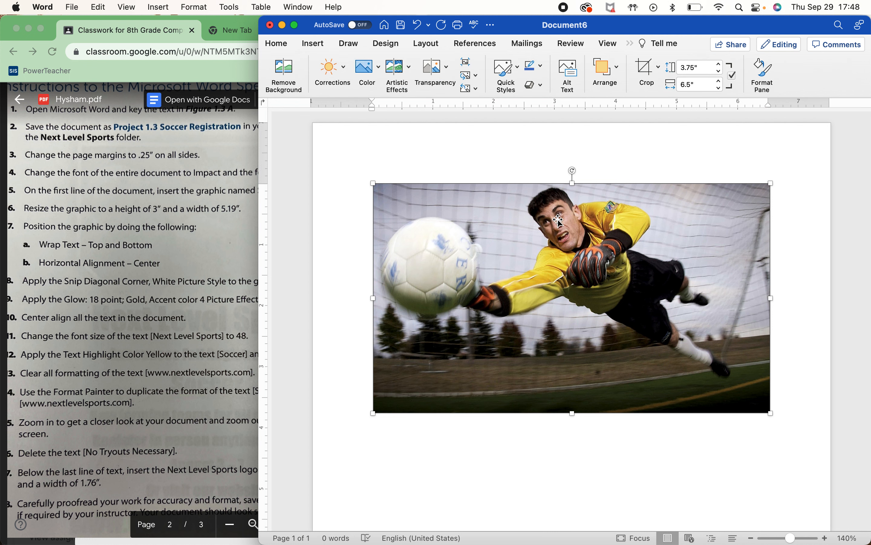
{"action": "right_click", "coordinate": [584, 236]}
{"action": "mouse_move", "coordinate": [638, 410]}
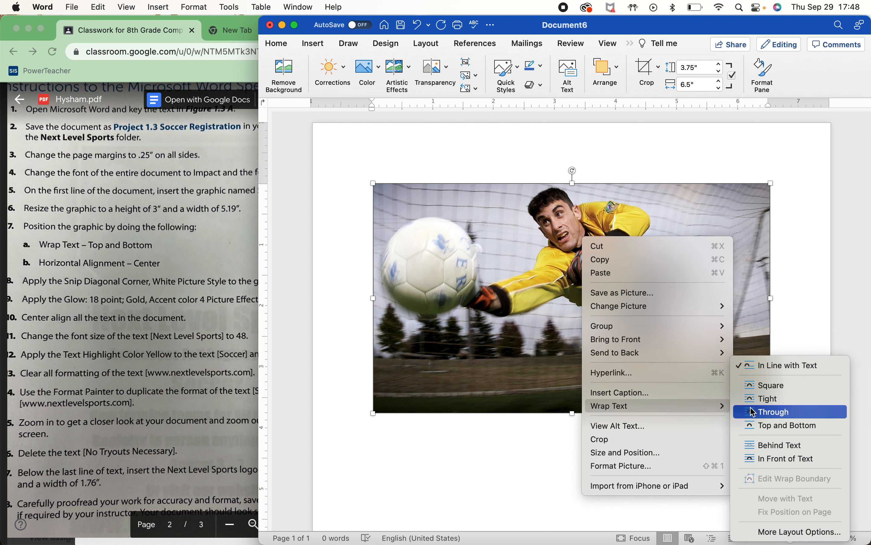
{"action": "left_click", "coordinate": [815, 429]}
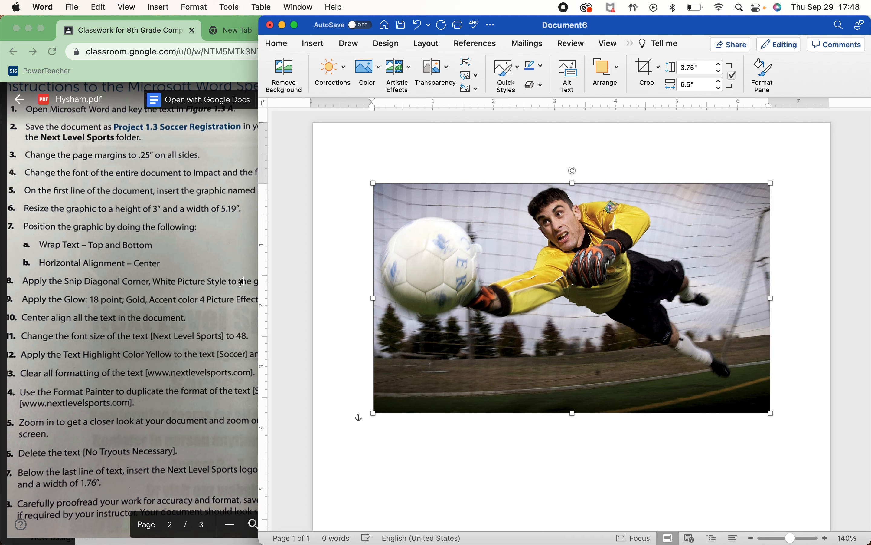
- Return to the Project 1.3 Soccer Registration document in Word online and center the soccer picture horizontally
{"action": "left_click", "coordinate": [282, 26]}
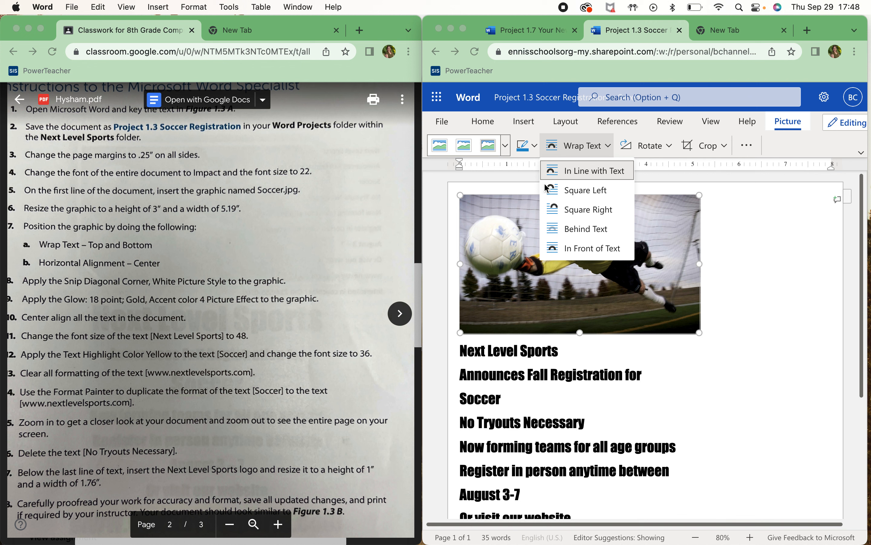
{"action": "left_click", "coordinate": [738, 266]}
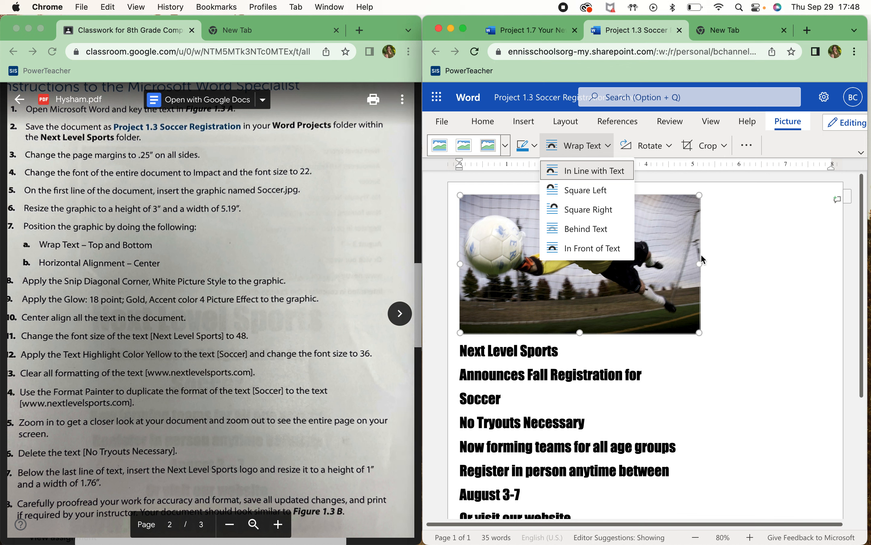
{"action": "left_click", "coordinate": [483, 123]}
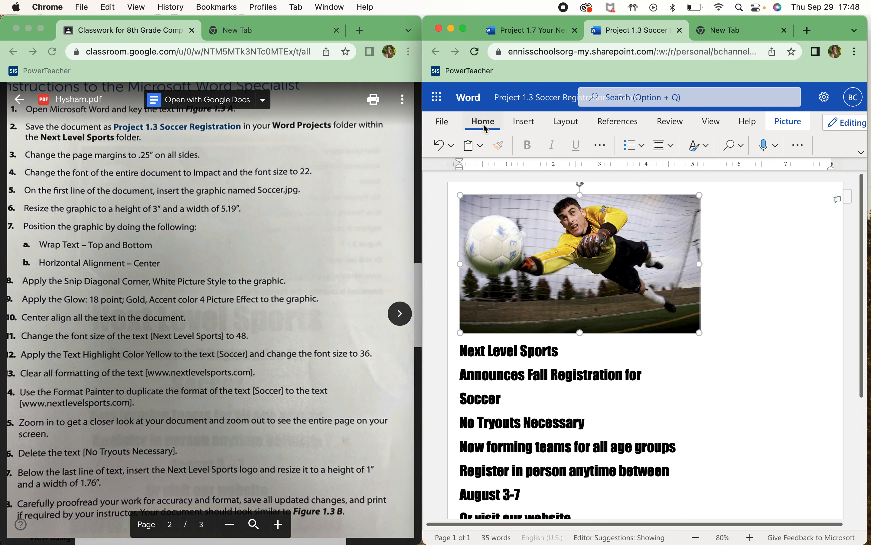
{"action": "left_click", "coordinate": [668, 147]}
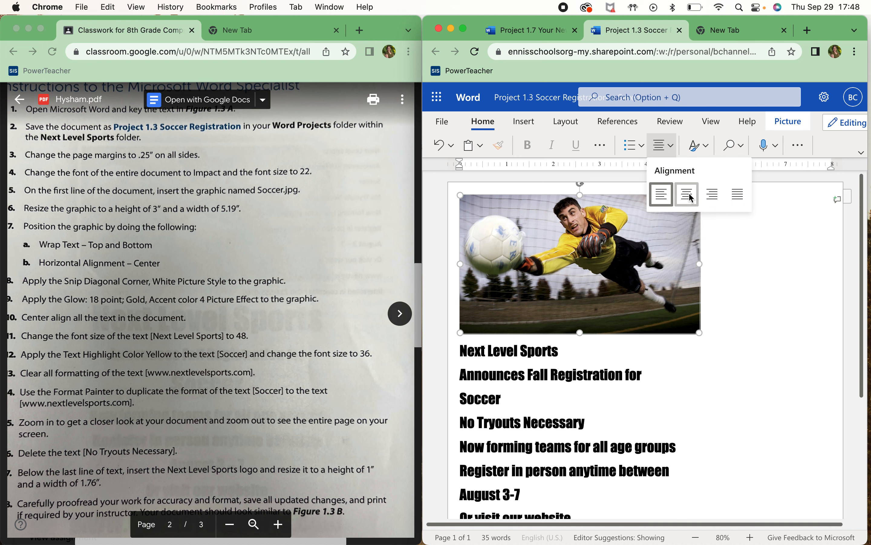
{"action": "left_click", "coordinate": [690, 198]}
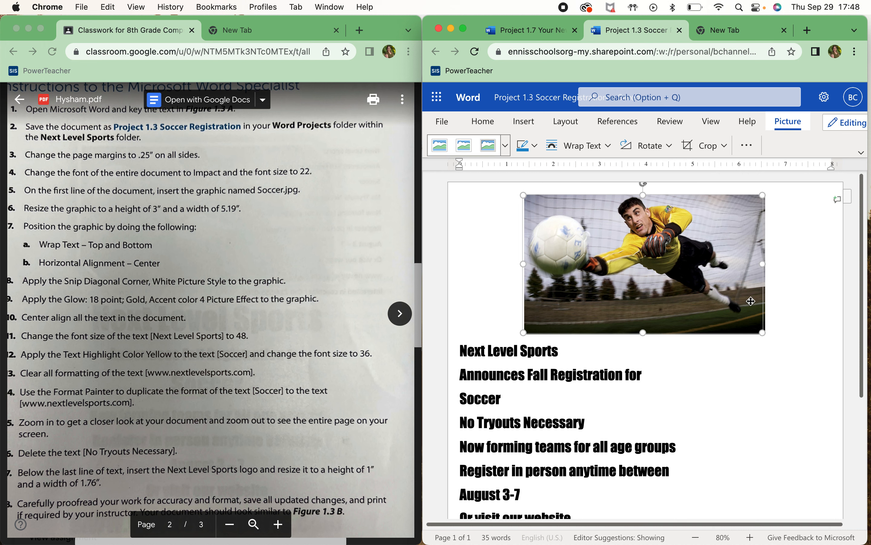
- Apply the Snip Diagonal Corner, White picture style to the soccer picture
{"action": "scroll", "coordinate": [183, 381], "scroll_direction": "down", "scroll_amount": 1}
{"action": "scroll", "coordinate": [184, 381], "scroll_direction": "down", "scroll_amount": 1}
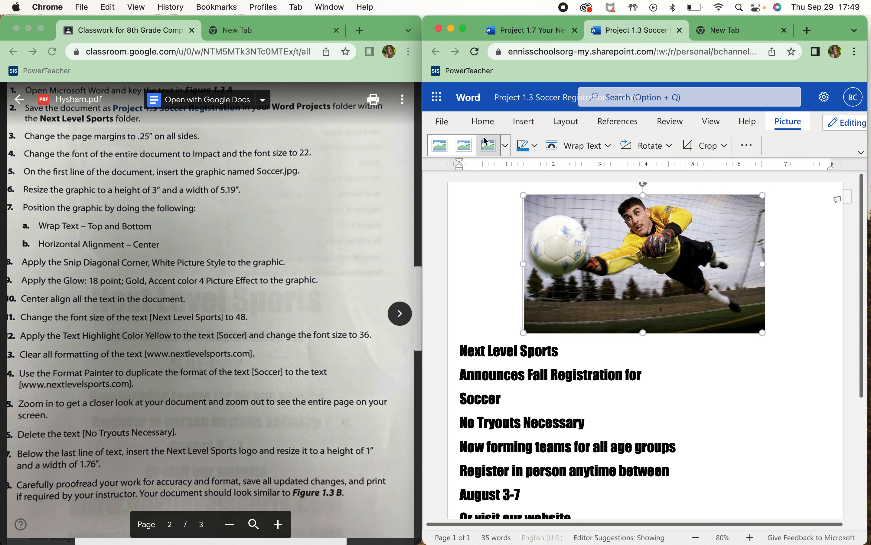
{"action": "left_click", "coordinate": [505, 146]}
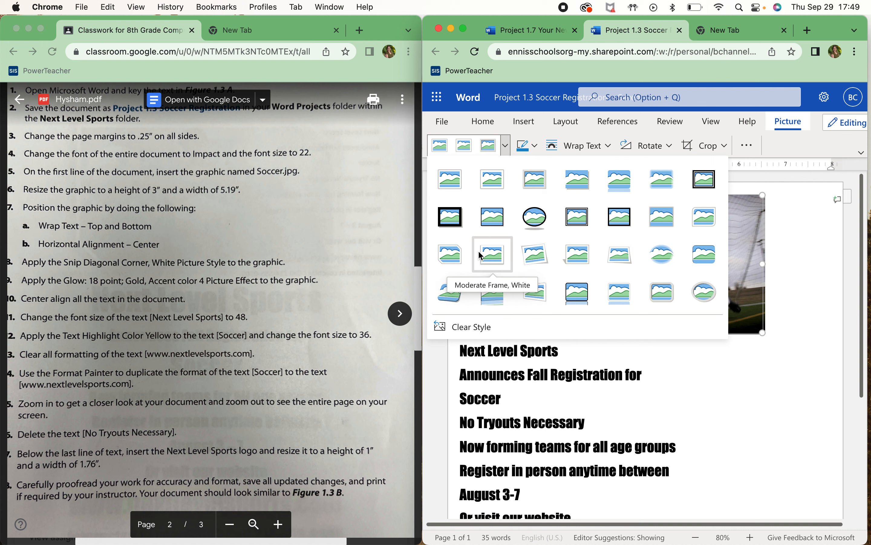
{"action": "left_click", "coordinate": [445, 260]}
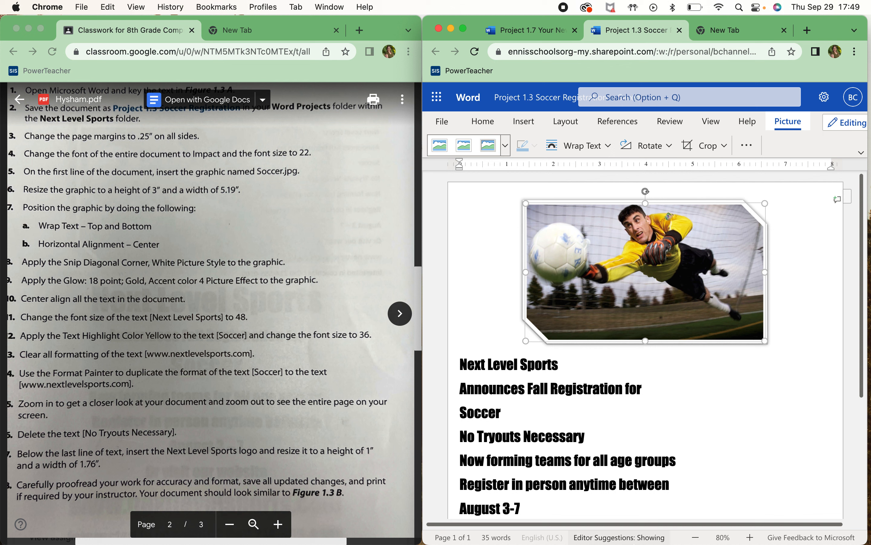
- Switch to Document6 in desktop Word and apply the Snip Diagonal Corner, White style to its soccer picture
{"action": "mouse_move", "coordinate": [657, 536]}
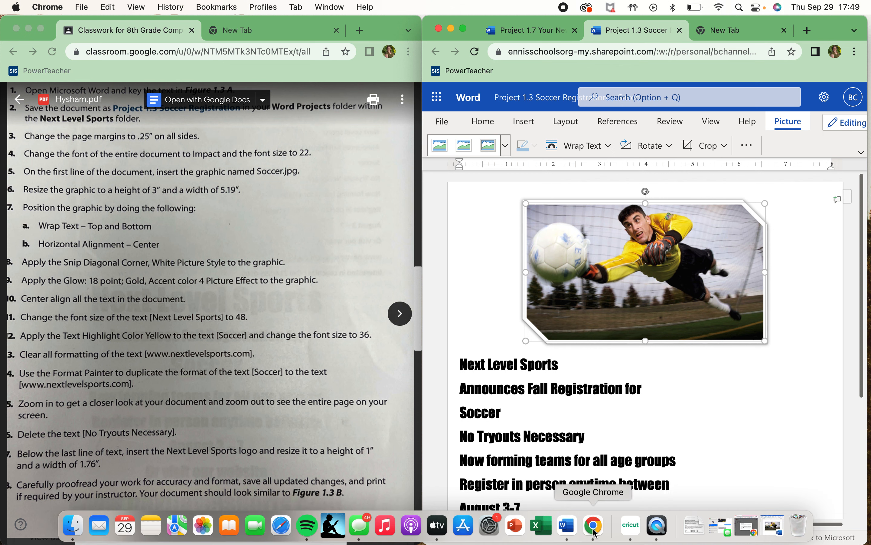
{"action": "left_click", "coordinate": [567, 525]}
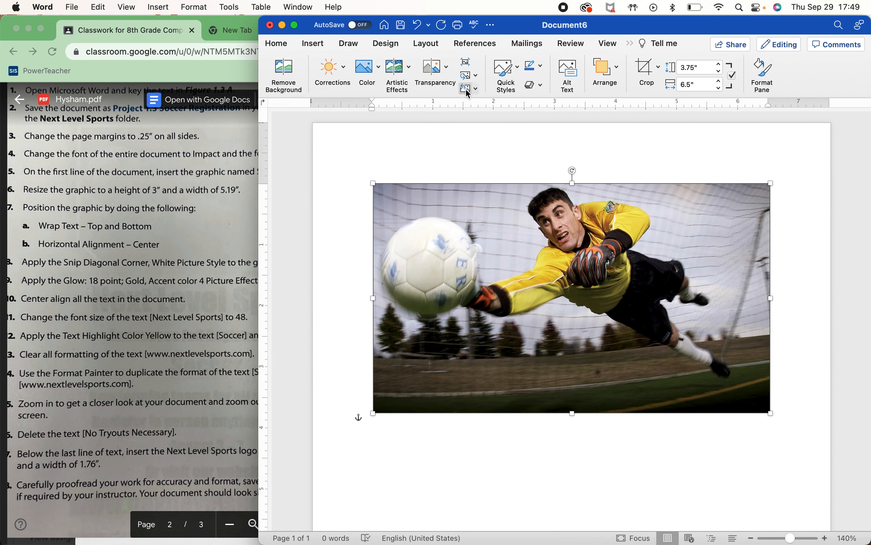
{"action": "left_click", "coordinate": [521, 72]}
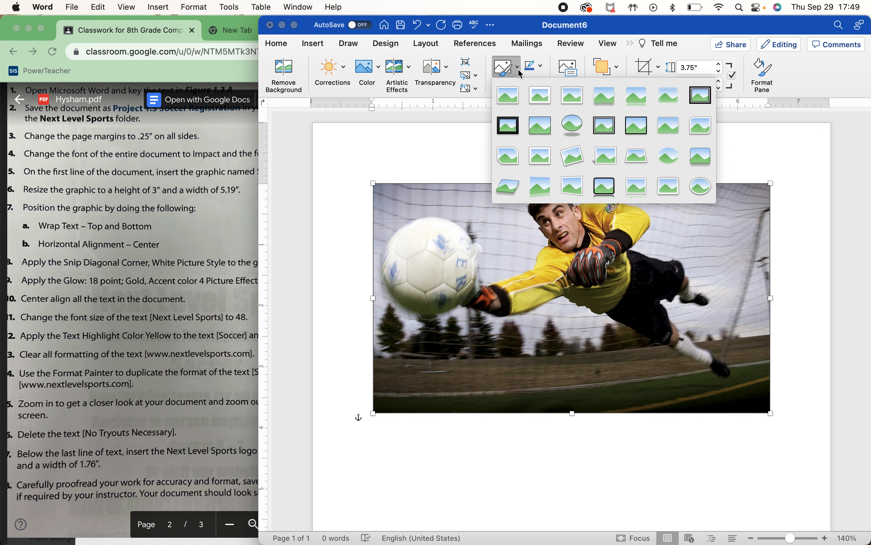
{"action": "left_click", "coordinate": [510, 155]}
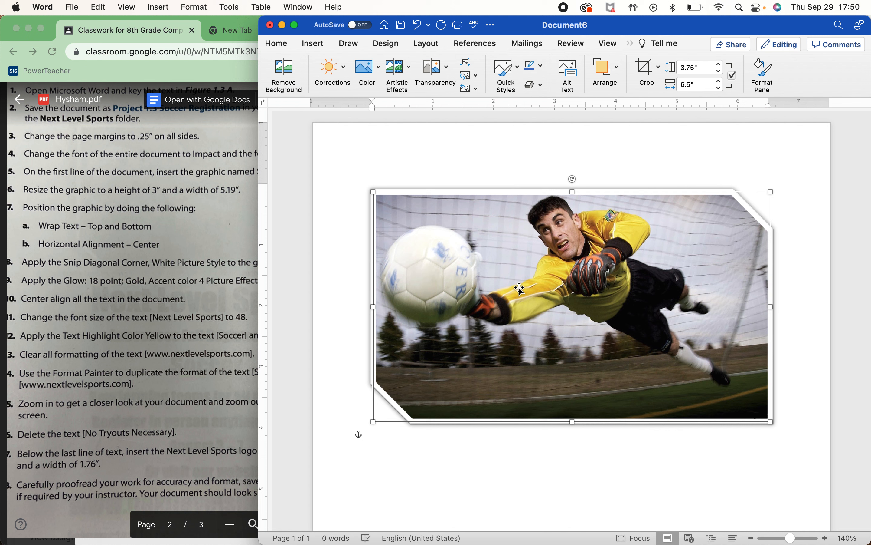
- Add the Glow: 18 point; Gold, Accent color 4 effect to the soccer picture in Document6
{"action": "left_click", "coordinate": [539, 85]}
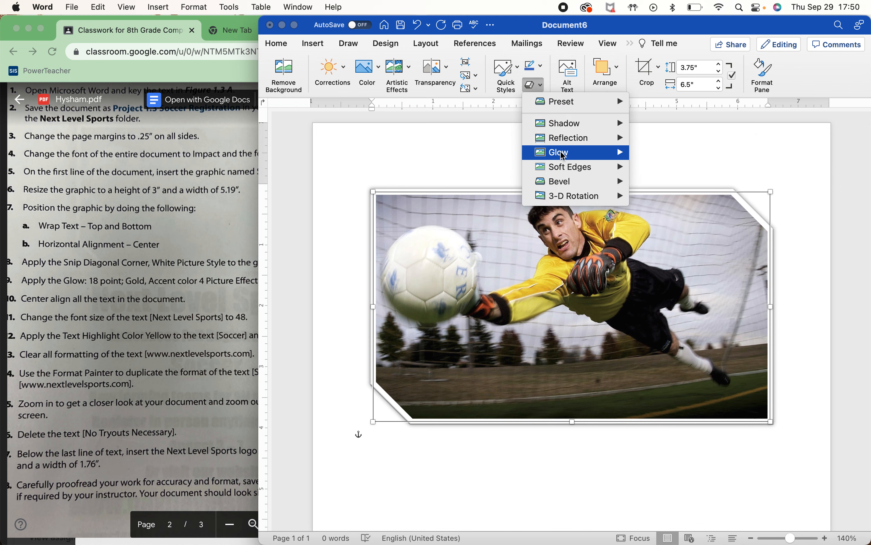
{"action": "mouse_move", "coordinate": [564, 154]}
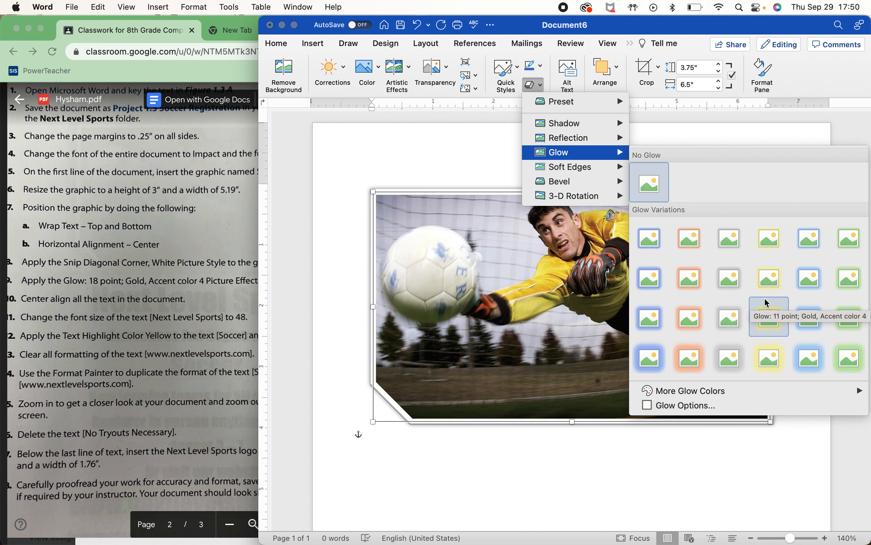
{"action": "left_click", "coordinate": [770, 359]}
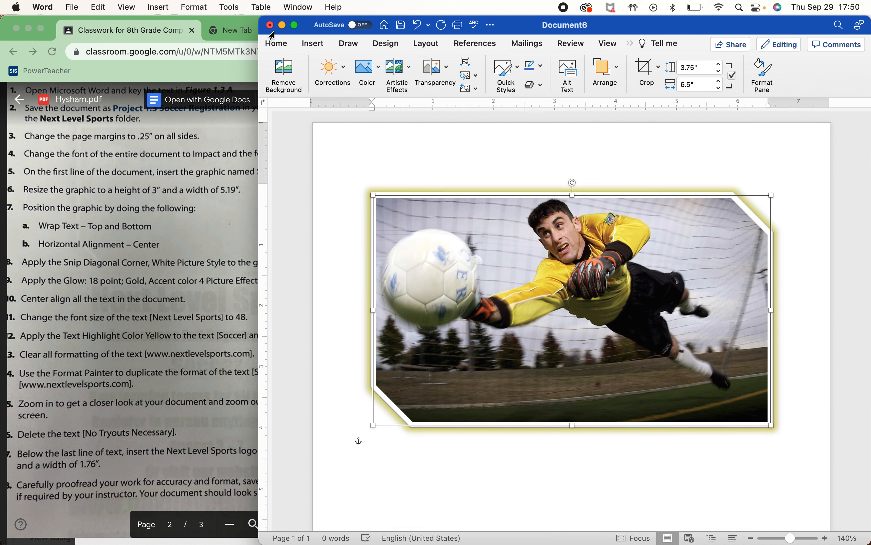
- Minimize Document6 to return to Project 1.3 Soccer Registration in Word online, and center align all the poster text
{"action": "left_click", "coordinate": [282, 24]}
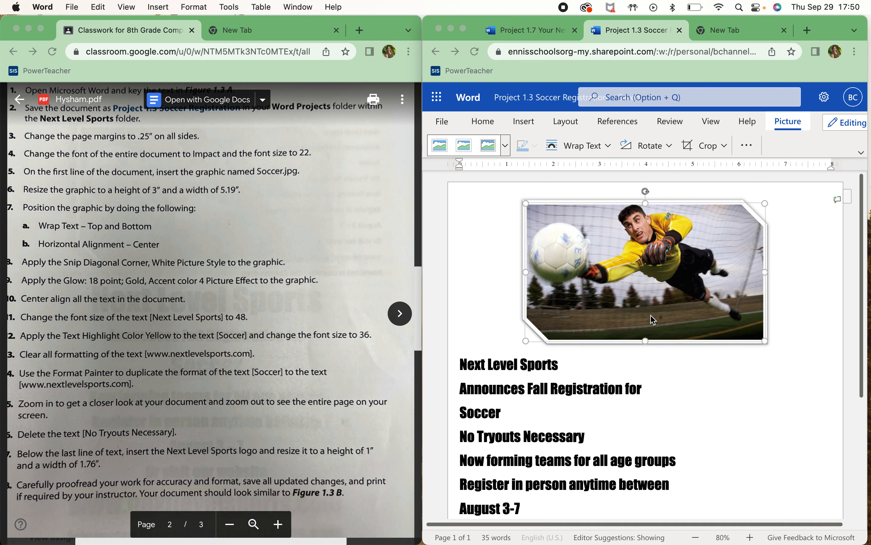
{"action": "scroll", "coordinate": [651, 315], "scroll_direction": "down", "scroll_amount": 3}
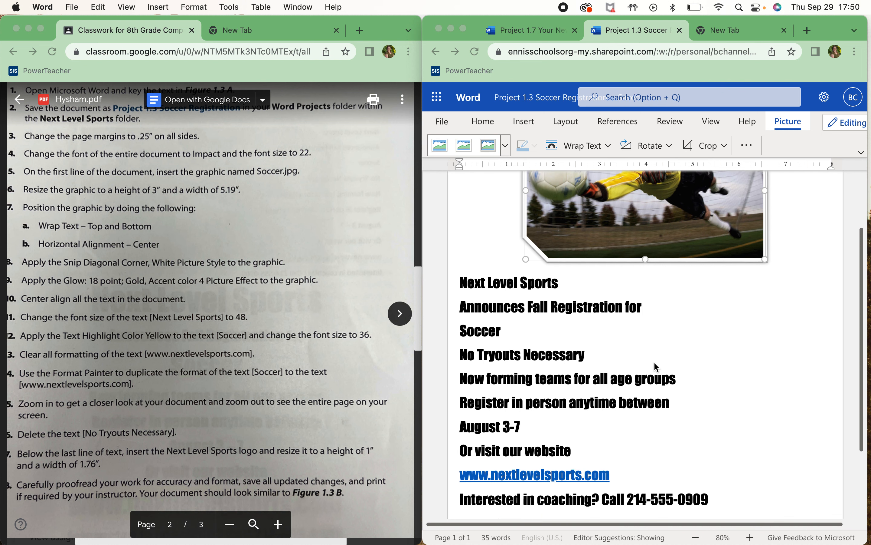
{"action": "left_click", "coordinate": [722, 499]}
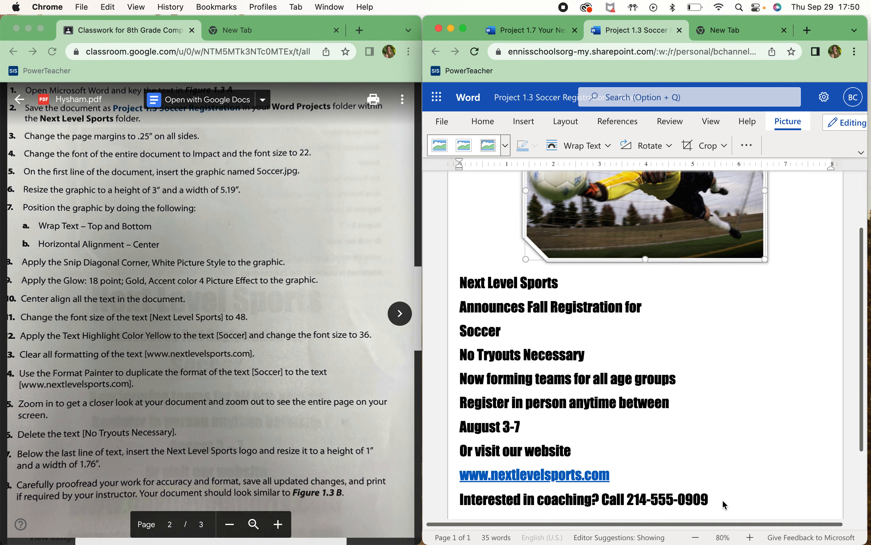
{"action": "left_click_drag", "start_coordinate": [716, 499], "coordinate": [452, 289]}
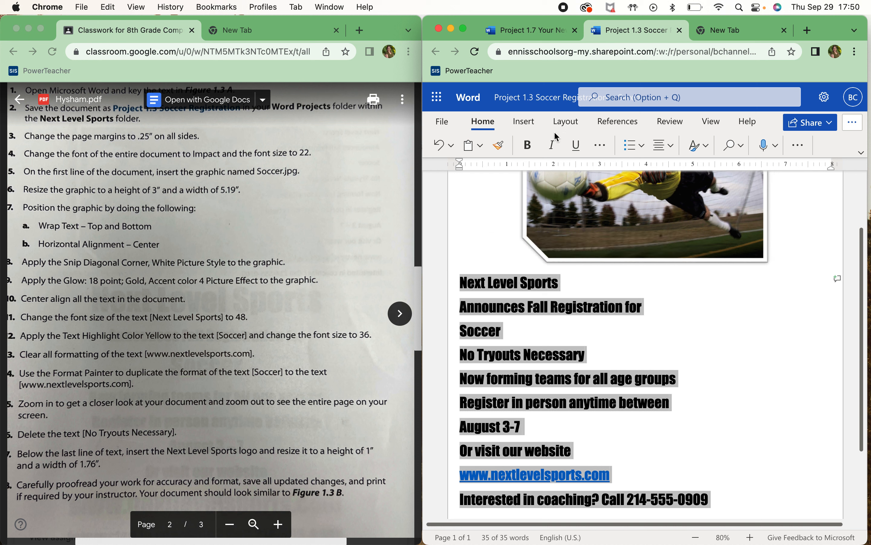
{"action": "left_click", "coordinate": [667, 149]}
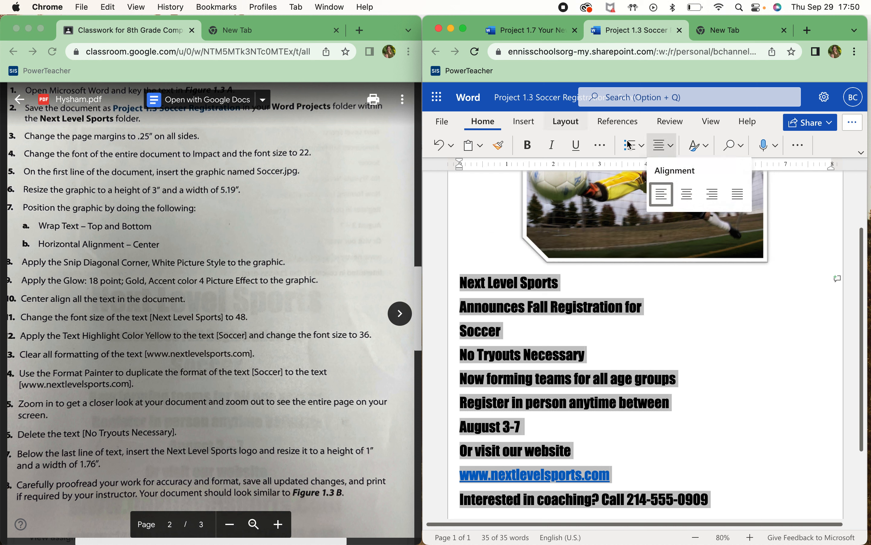
{"action": "left_click", "coordinate": [687, 194]}
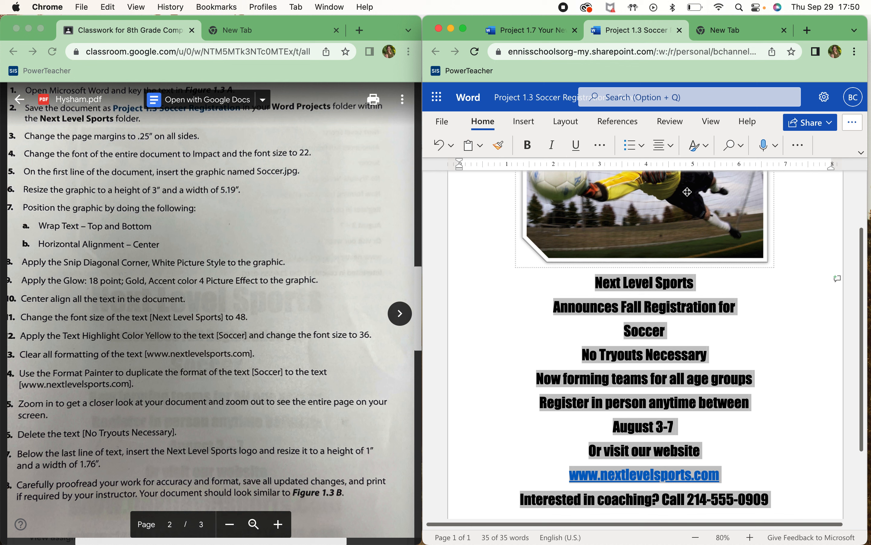
{"action": "left_click", "coordinate": [706, 271]}
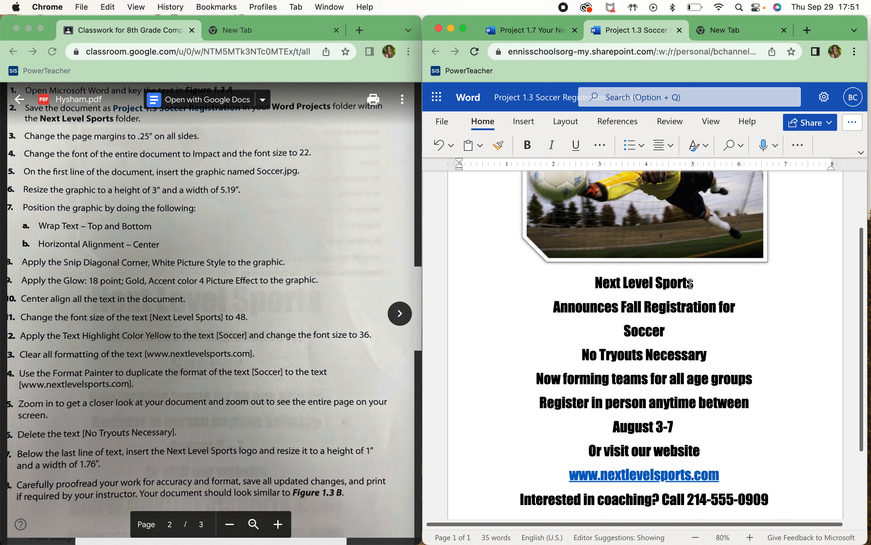
- Set the font size of the "Next Level Sports" line to 48
{"action": "left_click_drag", "start_coordinate": [697, 283], "coordinate": [591, 285]}
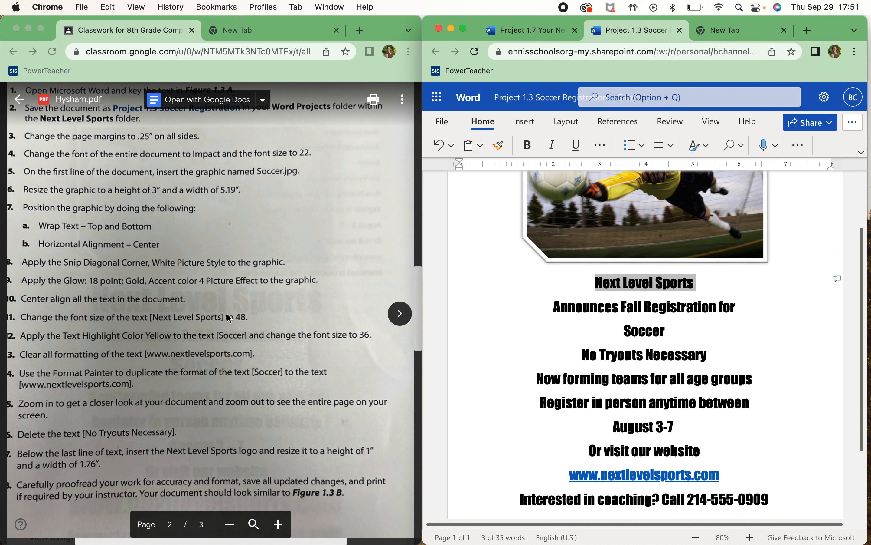
{"action": "left_click", "coordinate": [600, 145]}
{"action": "left_click", "coordinate": [670, 216]}
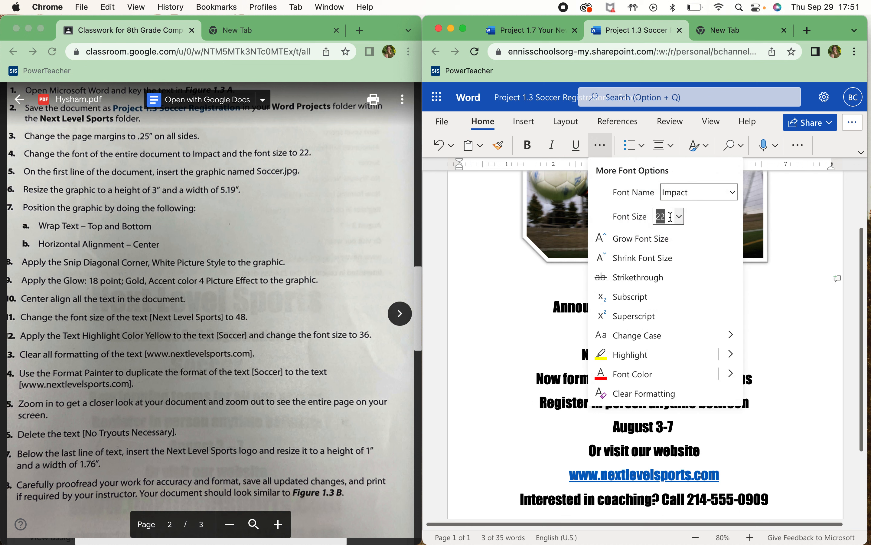
{"action": "type", "text": "48"}
{"action": "key", "text": "Return"}
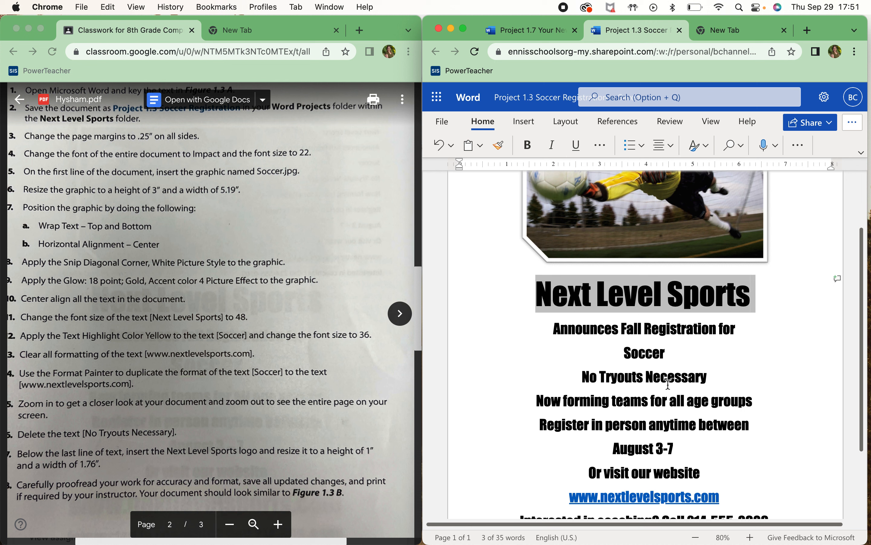
- Apply the yellow text highlight color to the word "Soccer"
{"action": "left_click", "coordinate": [682, 356]}
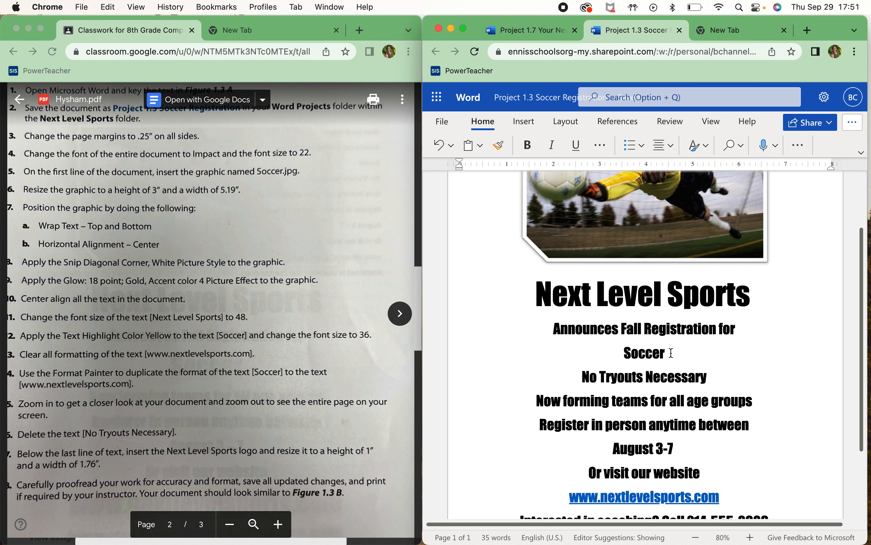
{"action": "left_click_drag", "start_coordinate": [671, 354], "coordinate": [630, 355]}
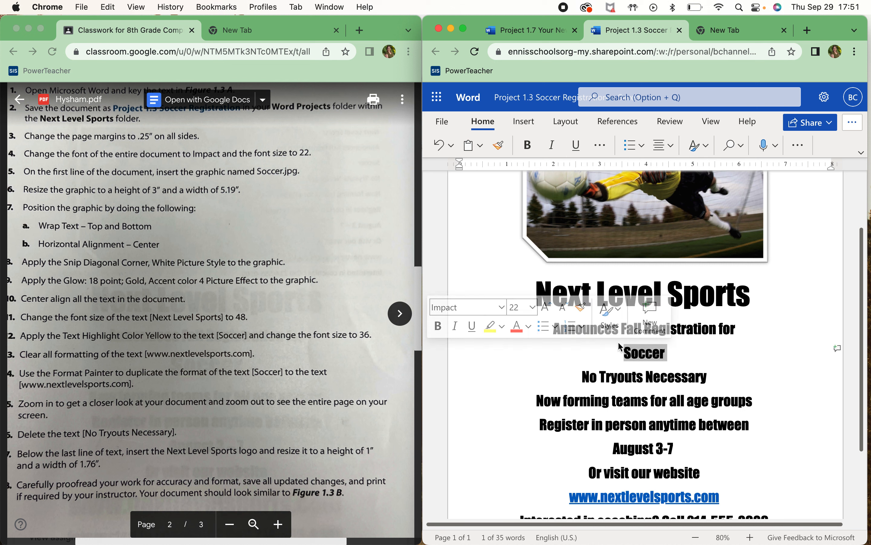
{"action": "left_click", "coordinate": [494, 328]}
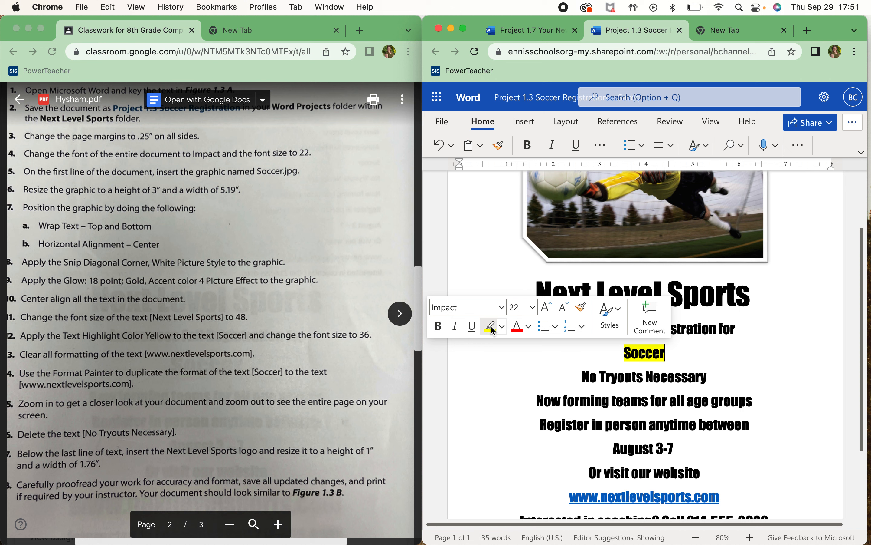
{"action": "left_click", "coordinate": [603, 147]}
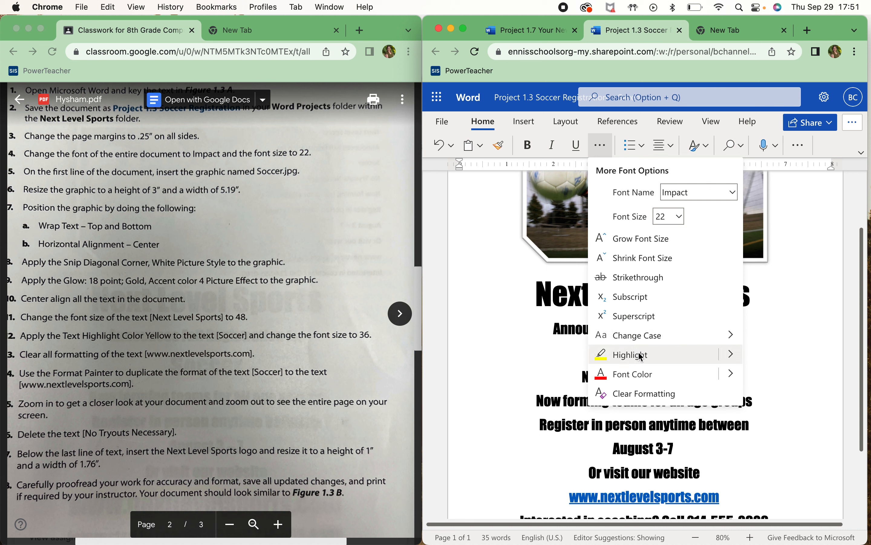
{"action": "mouse_move", "coordinate": [735, 352]}
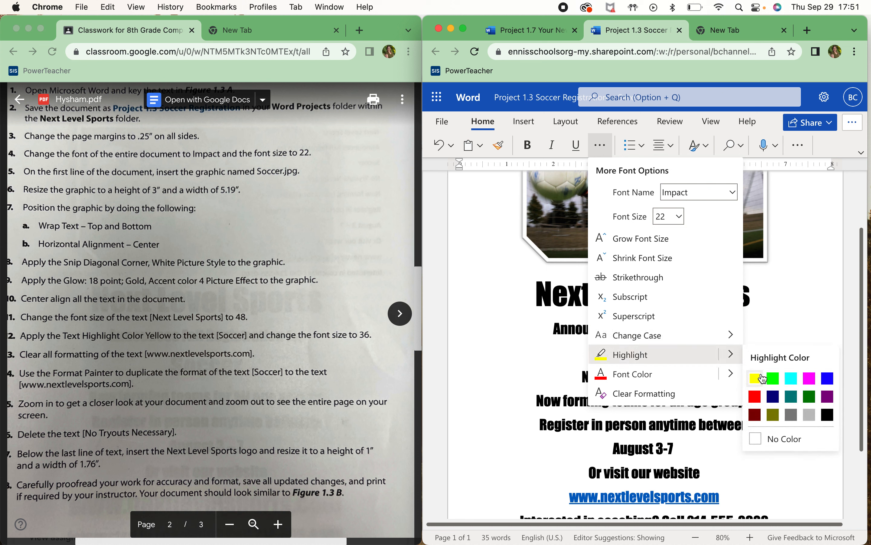
{"action": "left_click", "coordinate": [762, 378]}
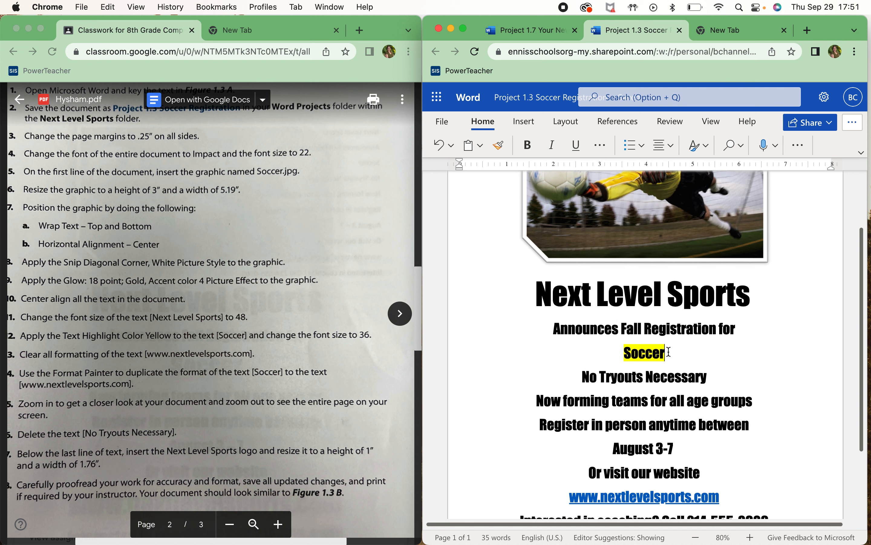
- Set the font size of the highlighted word "Soccer" to 36
{"action": "left_click_drag", "start_coordinate": [668, 352], "coordinate": [621, 353]}
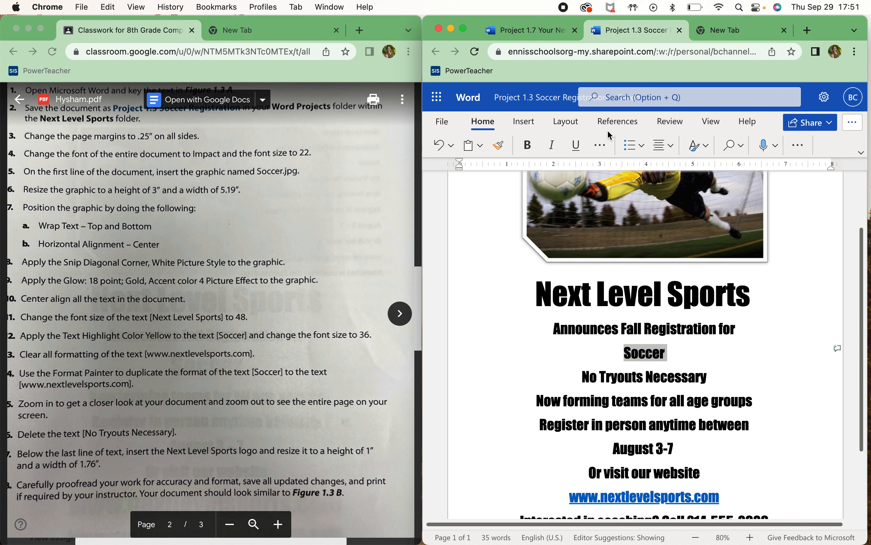
{"action": "left_click", "coordinate": [599, 145]}
{"action": "left_click", "coordinate": [663, 214]}
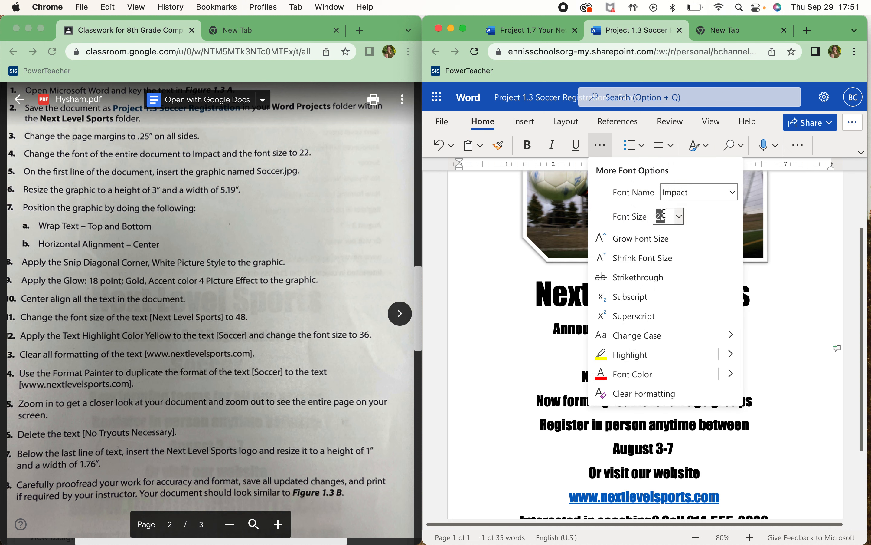
{"action": "type", "text": "36"}
{"action": "key", "text": "Return"}
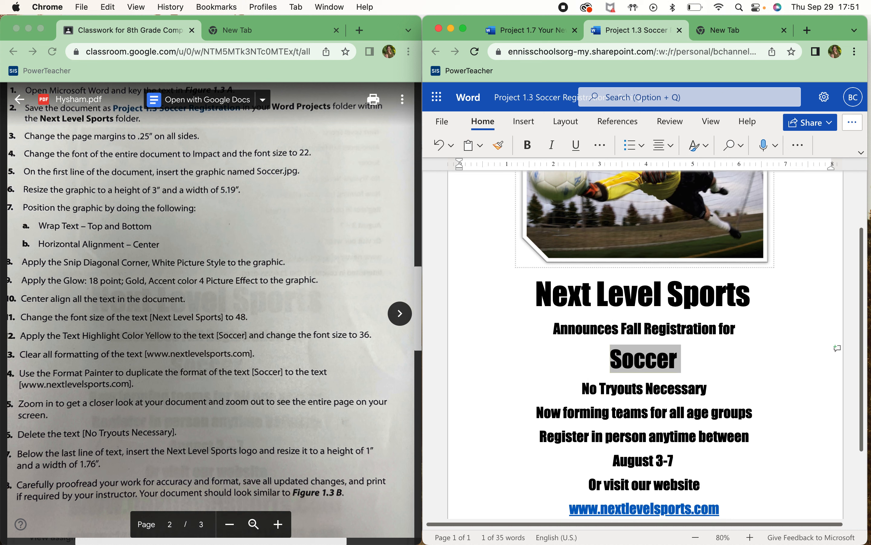
{"action": "left_click", "coordinate": [697, 371]}
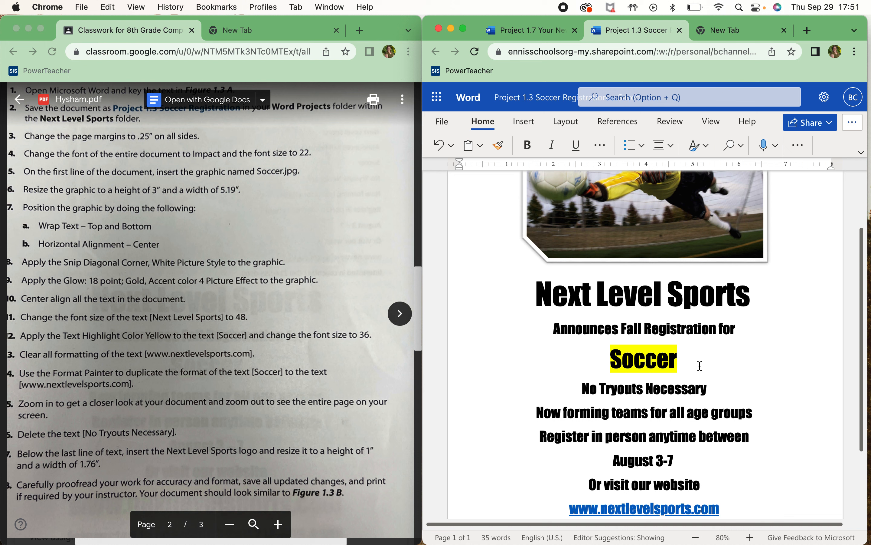
{"action": "scroll", "coordinate": [700, 366], "scroll_direction": "down", "scroll_amount": 3}
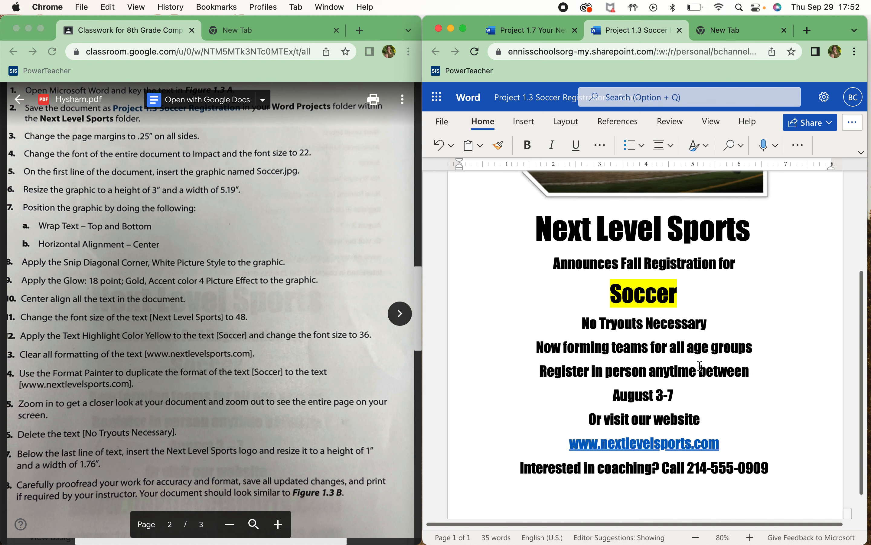
{"action": "scroll", "coordinate": [700, 366], "scroll_direction": "up", "scroll_amount": 1}
{"action": "scroll", "coordinate": [700, 366], "scroll_direction": "up", "scroll_amount": 1}
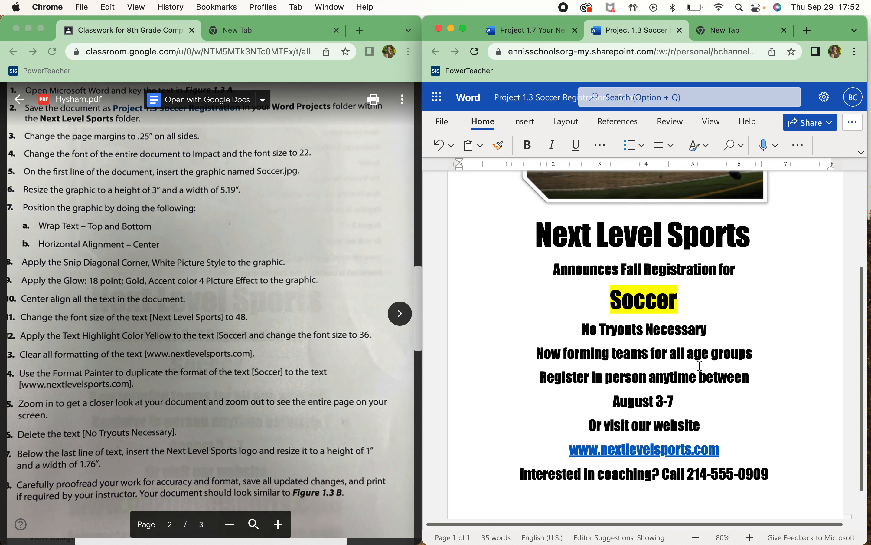
{"action": "left_click", "coordinate": [686, 455]}
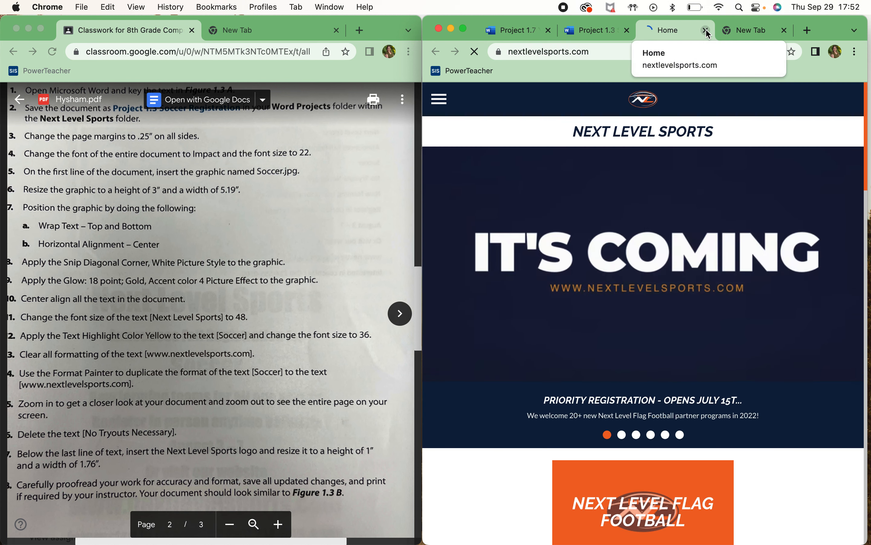
{"action": "left_click", "coordinate": [706, 31]}
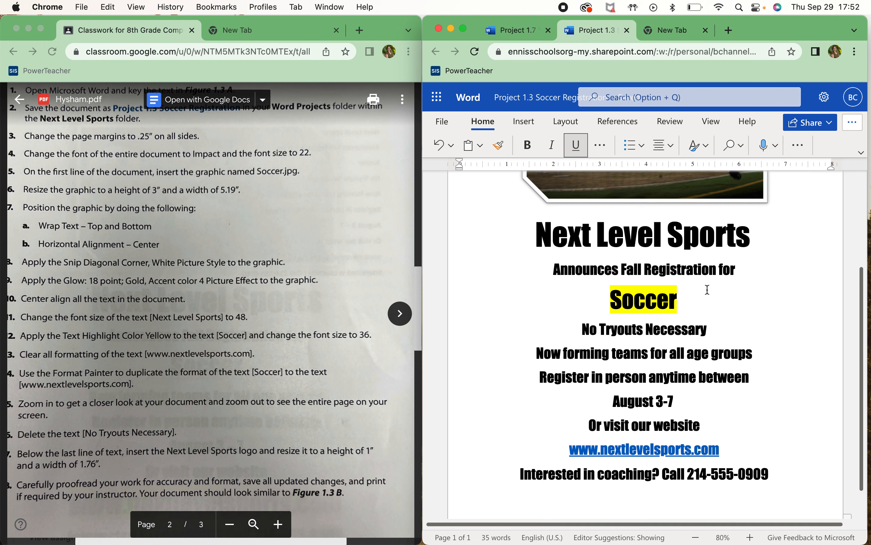
{"action": "left_click", "coordinate": [677, 455]}
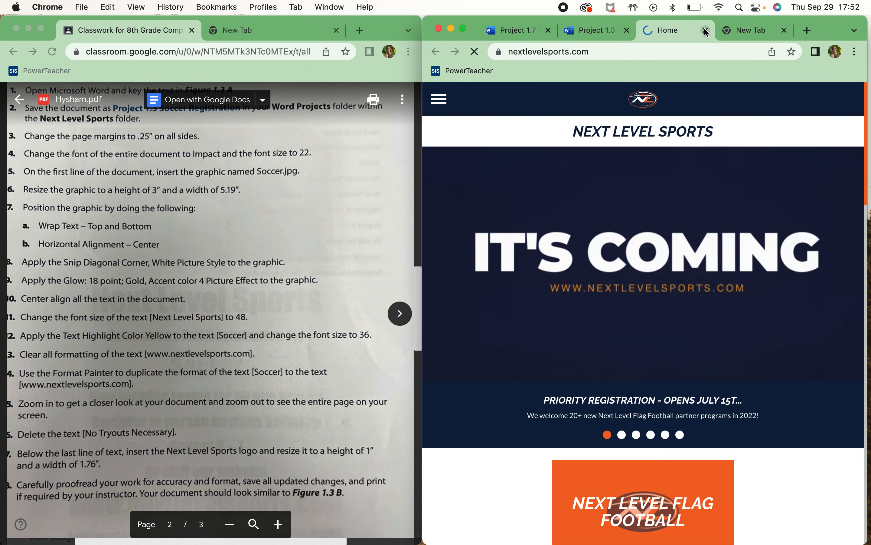
{"action": "scroll", "coordinate": [720, 181], "scroll_direction": "down", "scroll_amount": 3}
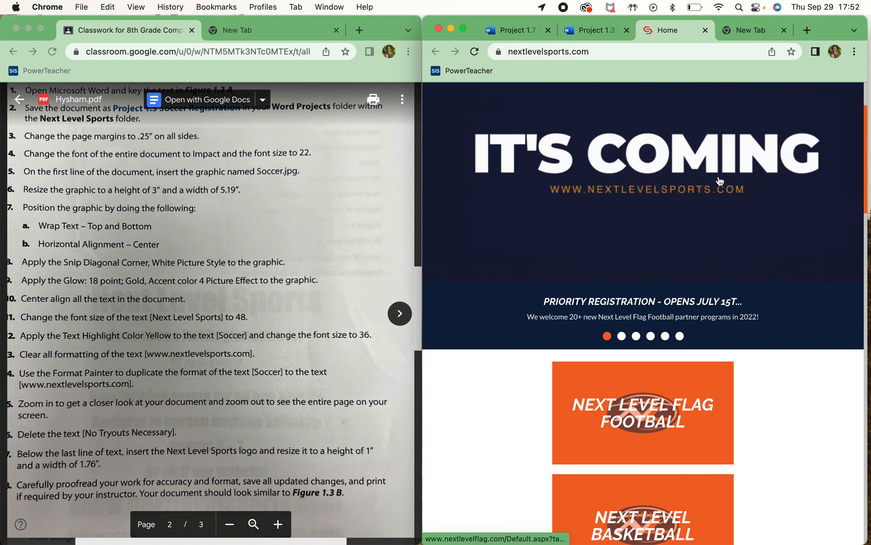
{"action": "left_click", "coordinate": [706, 30]}
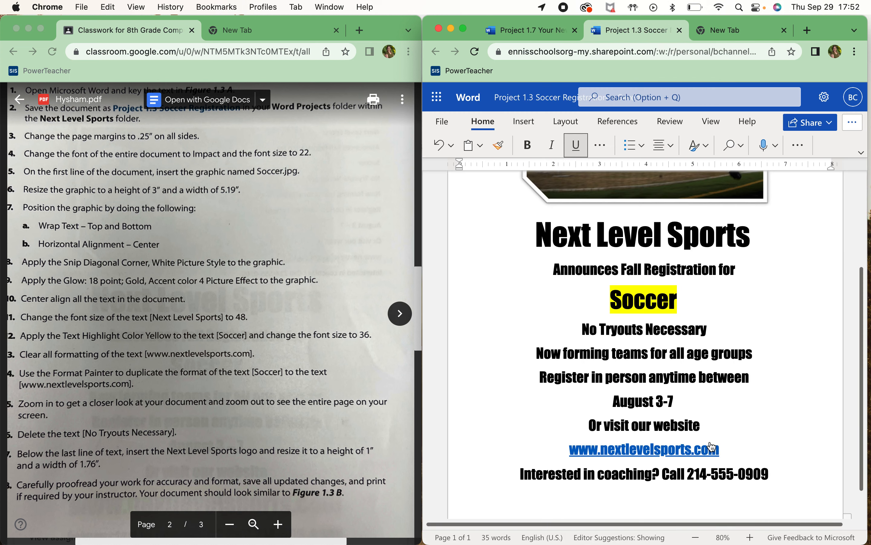
{"action": "left_click_drag", "start_coordinate": [720, 449], "coordinate": [569, 450]}
{"action": "right_click", "coordinate": [611, 450]}
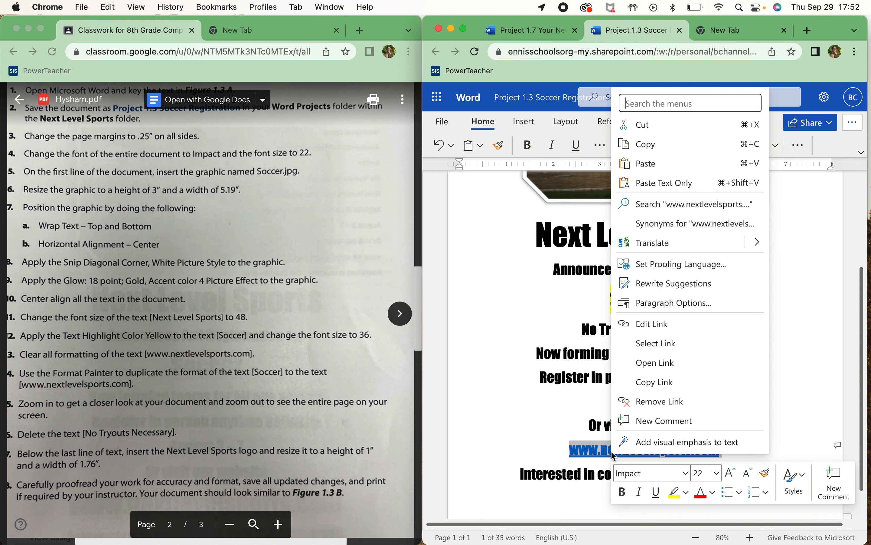
{"action": "left_click", "coordinate": [670, 402]}
{"action": "left_click", "coordinate": [742, 450]}
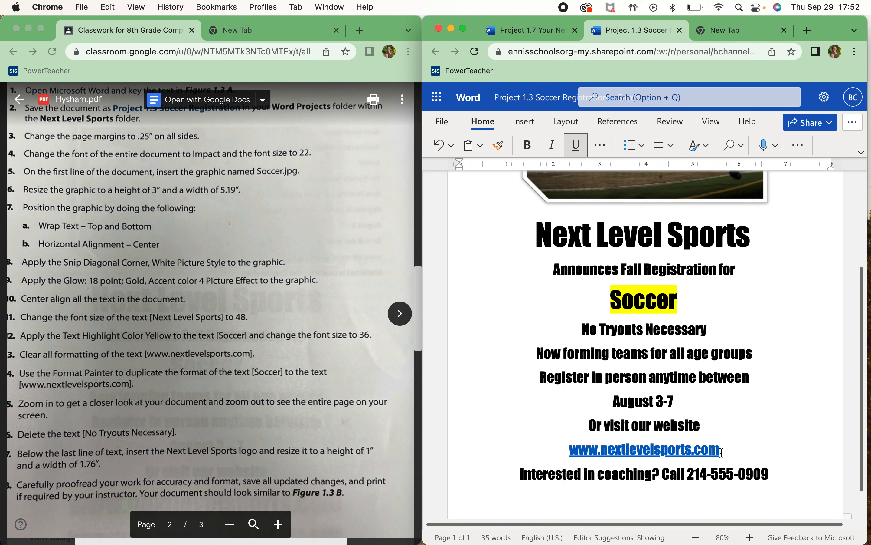
{"action": "key", "text": "BackSpace"}
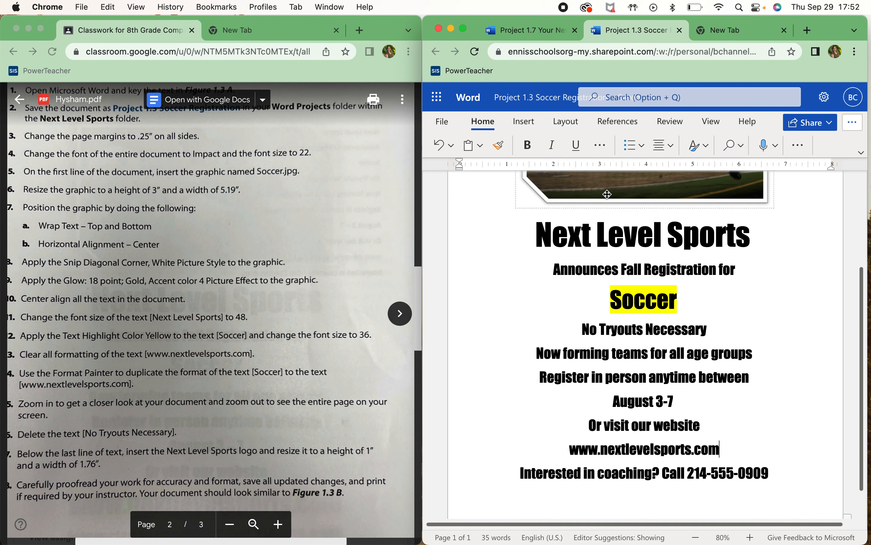
{"action": "left_click", "coordinate": [599, 146]}
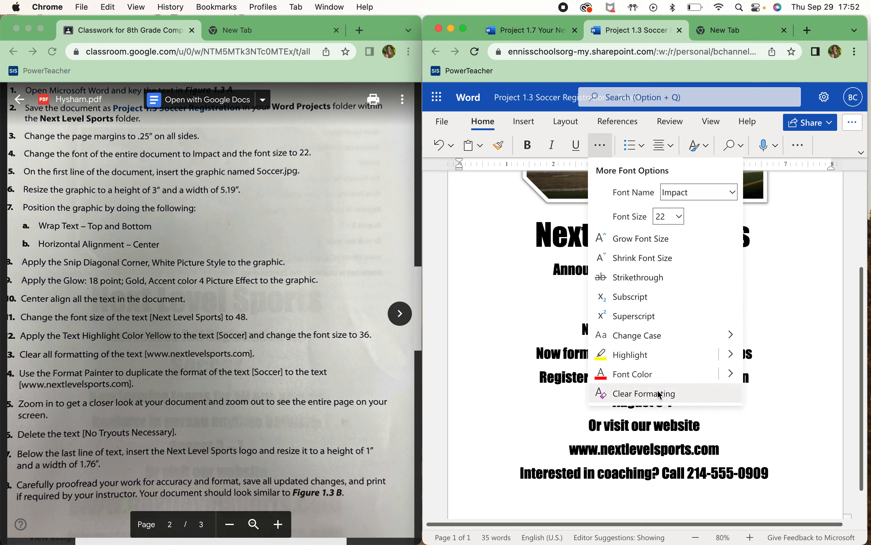
{"action": "left_click", "coordinate": [767, 446]}
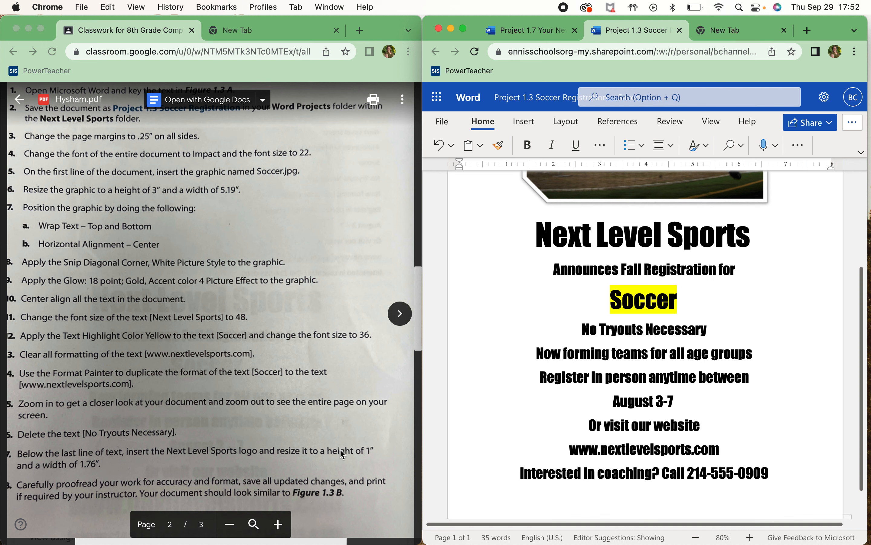
{"action": "scroll", "coordinate": [303, 357], "scroll_direction": "down", "scroll_amount": 4}
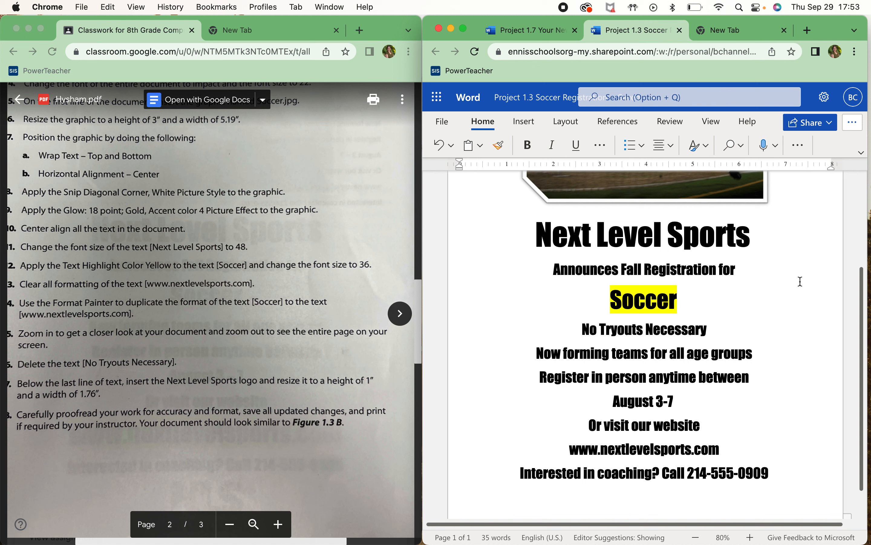
{"action": "left_click_drag", "start_coordinate": [679, 299], "coordinate": [610, 297]}
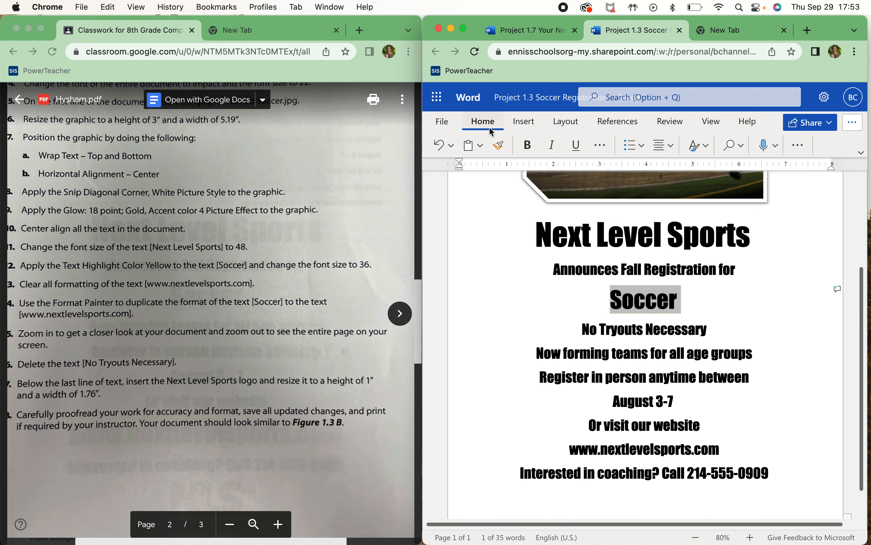
{"action": "left_click", "coordinate": [508, 150]}
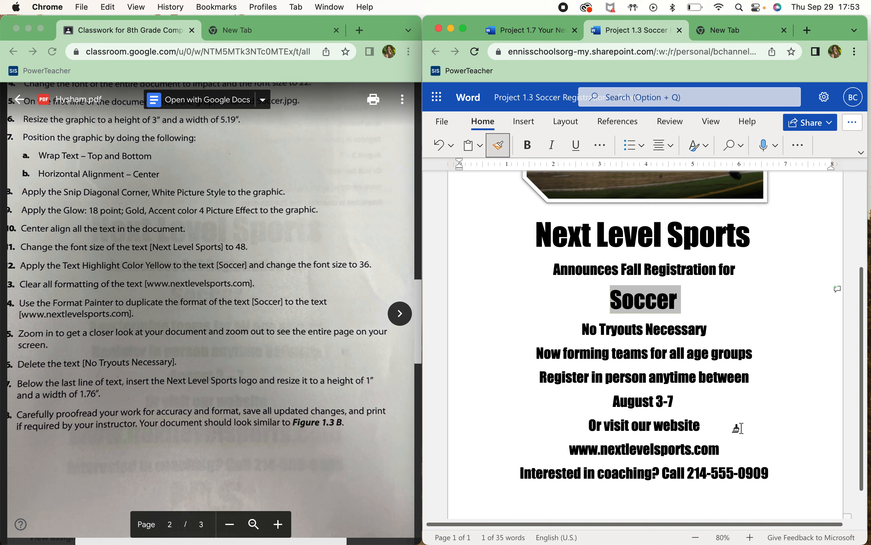
{"action": "mouse_move", "coordinate": [718, 450]}
{"action": "left_mouse_down"}
{"action": "mouse_move", "coordinate": [627, 427]}
{"action": "mouse_move", "coordinate": [568, 449]}
{"action": "left_mouse_up"}
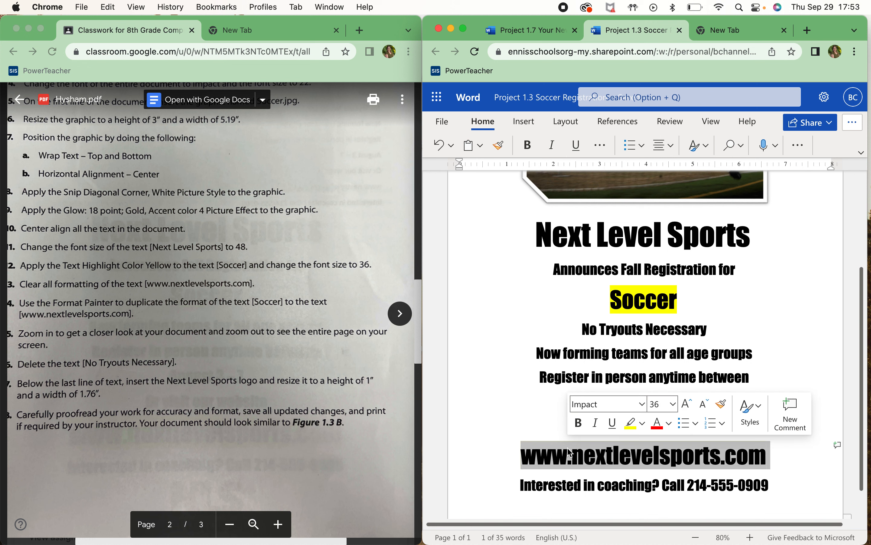
{"action": "left_click", "coordinate": [781, 450]}
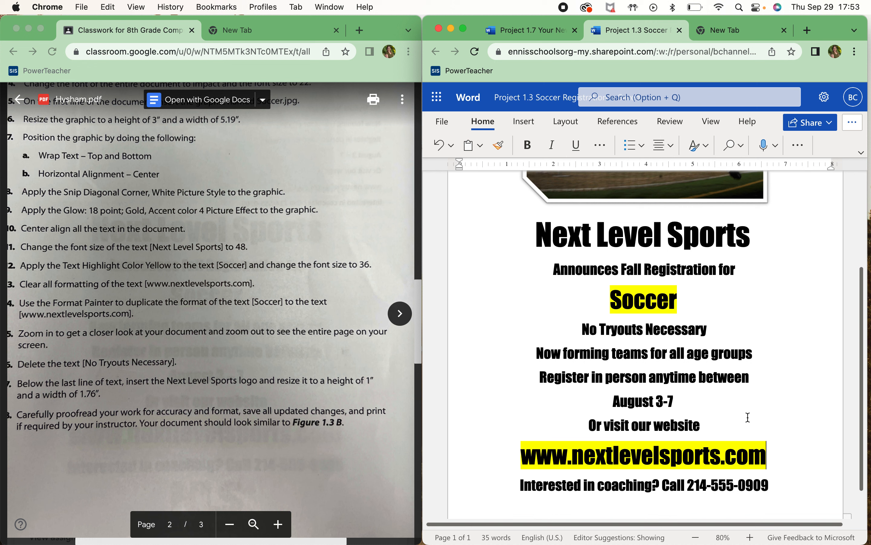
{"action": "left_click_drag", "start_coordinate": [769, 457], "coordinate": [526, 464]}
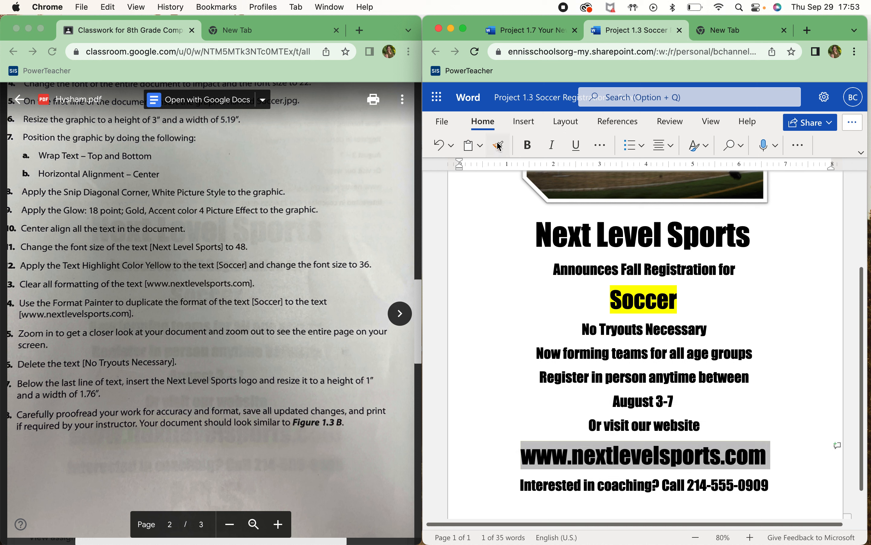
{"action": "left_click", "coordinate": [796, 424]}
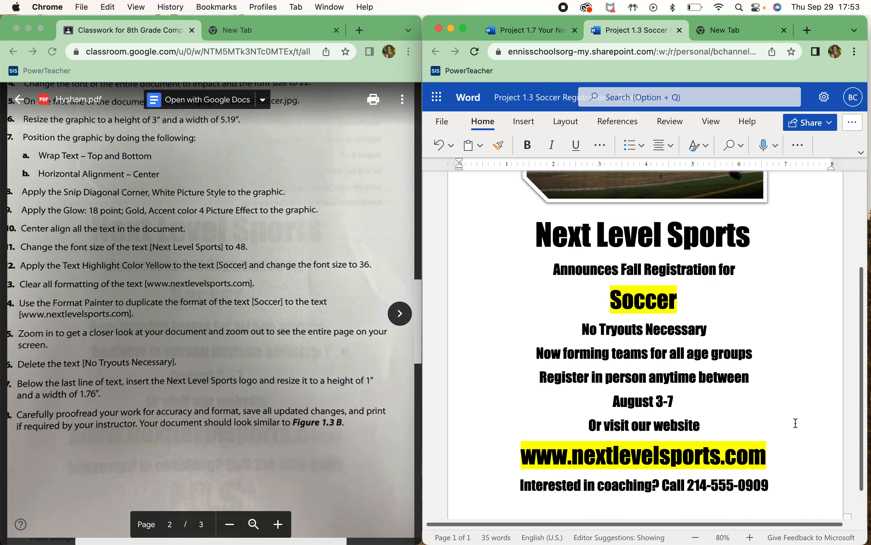
- Delete the "No Tryouts Necessary" line from the poster
{"action": "scroll", "coordinate": [254, 416], "scroll_direction": "left", "scroll_amount": 2}
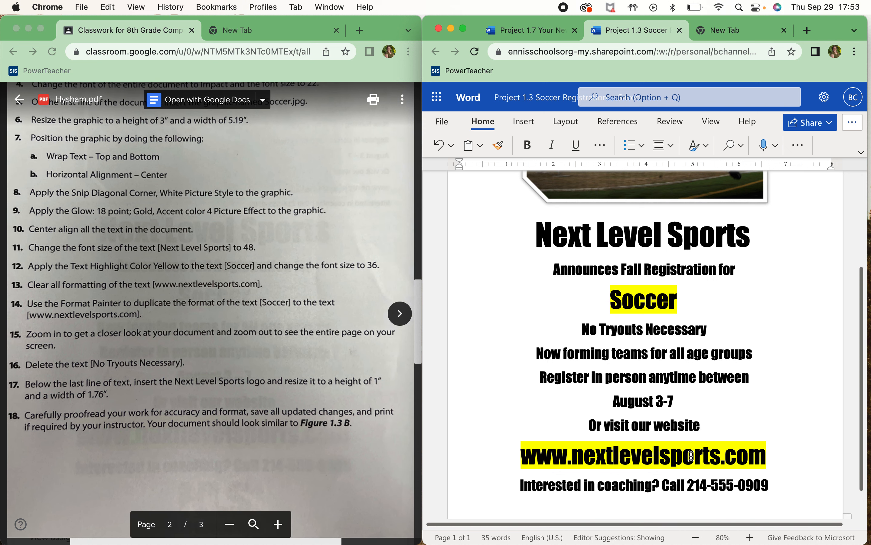
{"action": "left_click", "coordinate": [716, 331]}
{"action": "left_click_drag", "start_coordinate": [716, 331], "coordinate": [582, 330]}
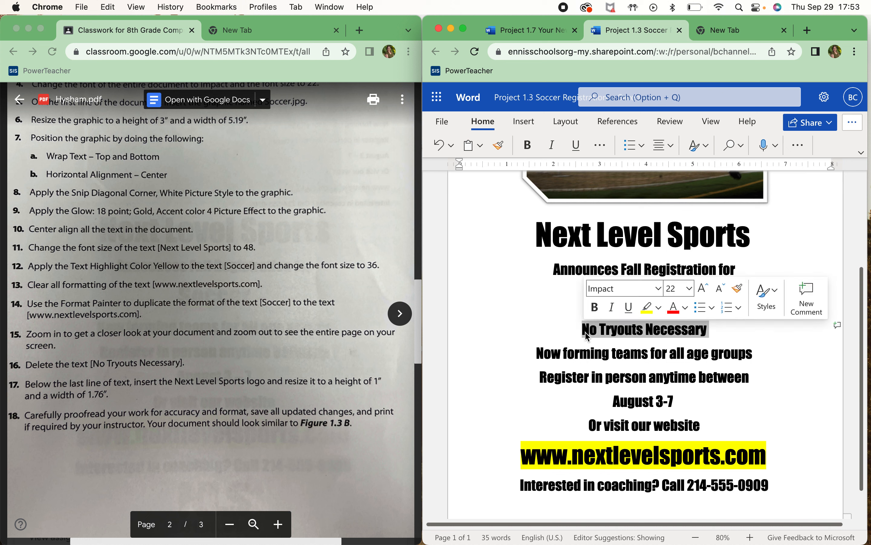
{"action": "key", "text": "BackSpace"}
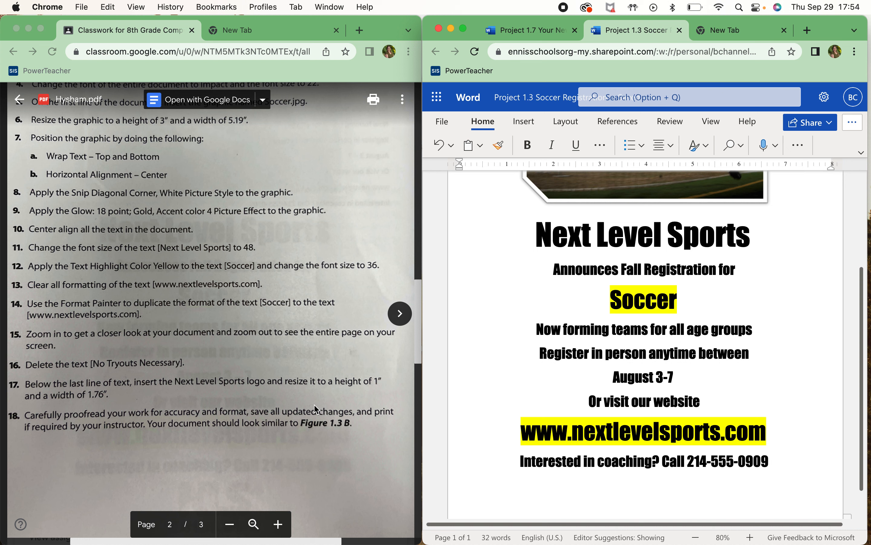
- Copy the Next Level Sports (1).png logo from the Classroom attachments and paste it on a new line below the "Interested in coaching?" line
{"action": "left_click", "coordinate": [400, 319]}
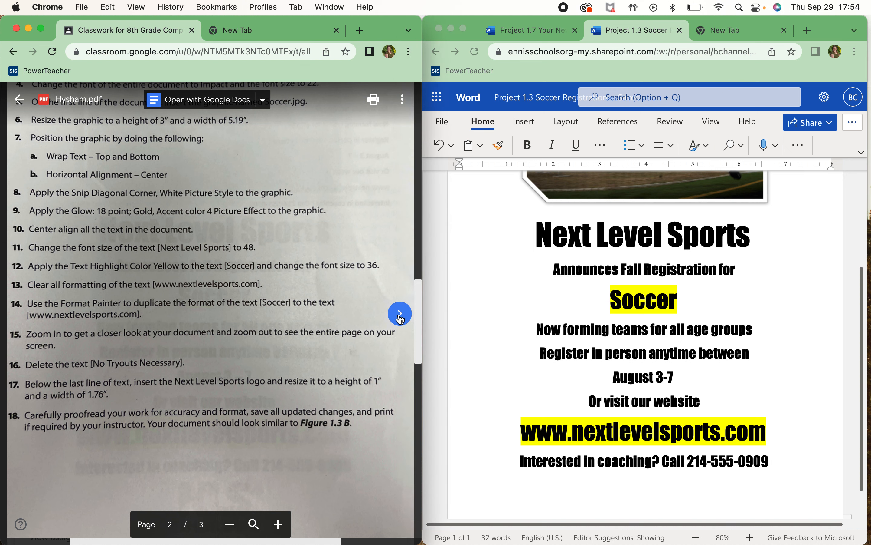
{"action": "left_click", "coordinate": [399, 314]}
{"action": "right_click", "coordinate": [211, 317]}
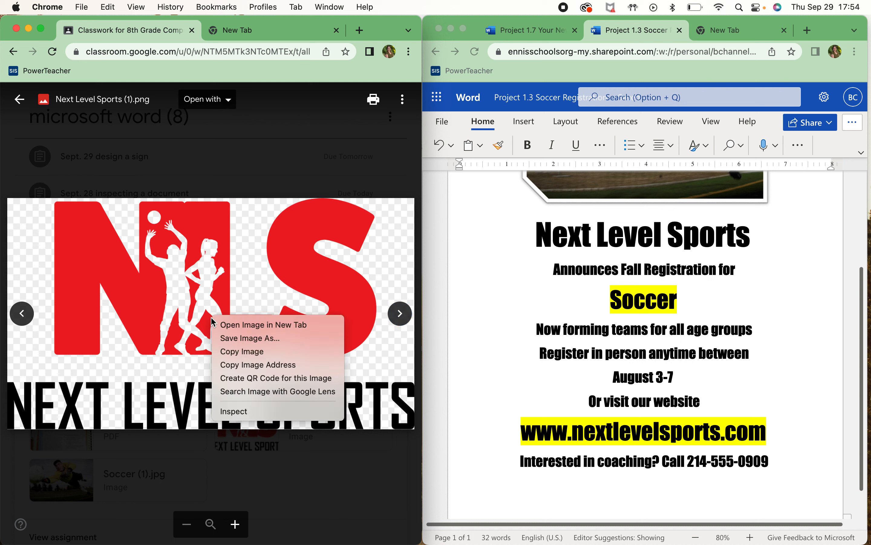
{"action": "left_click", "coordinate": [247, 351]}
{"action": "scroll", "coordinate": [576, 481], "scroll_direction": "down", "scroll_amount": 2}
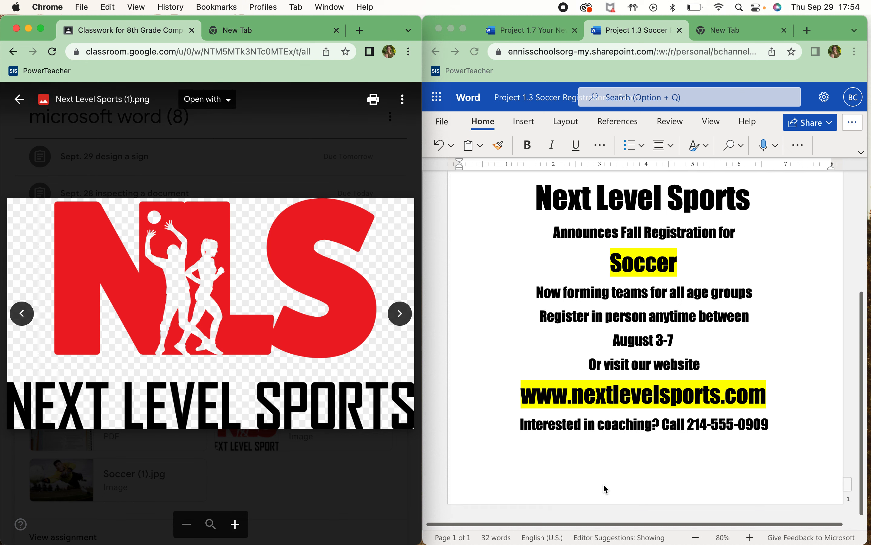
{"action": "left_click", "coordinate": [783, 436]}
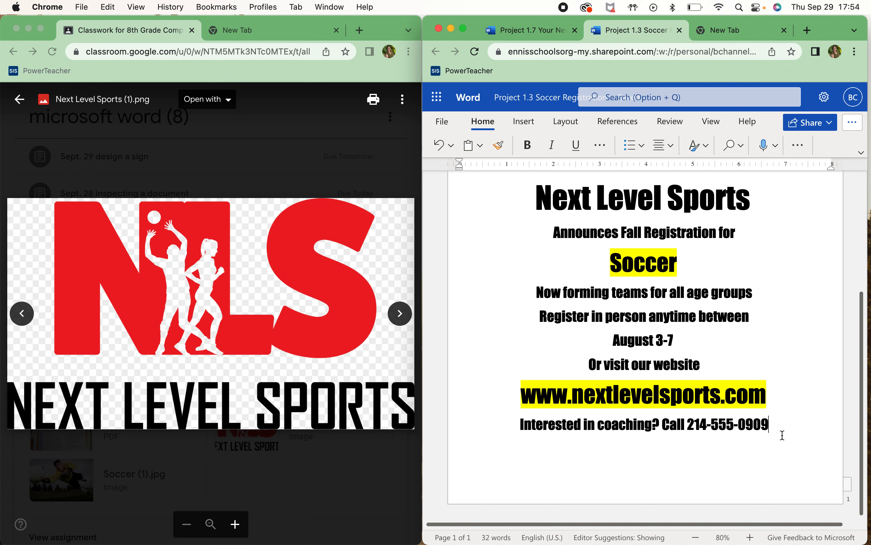
{"action": "key", "text": "Return"}
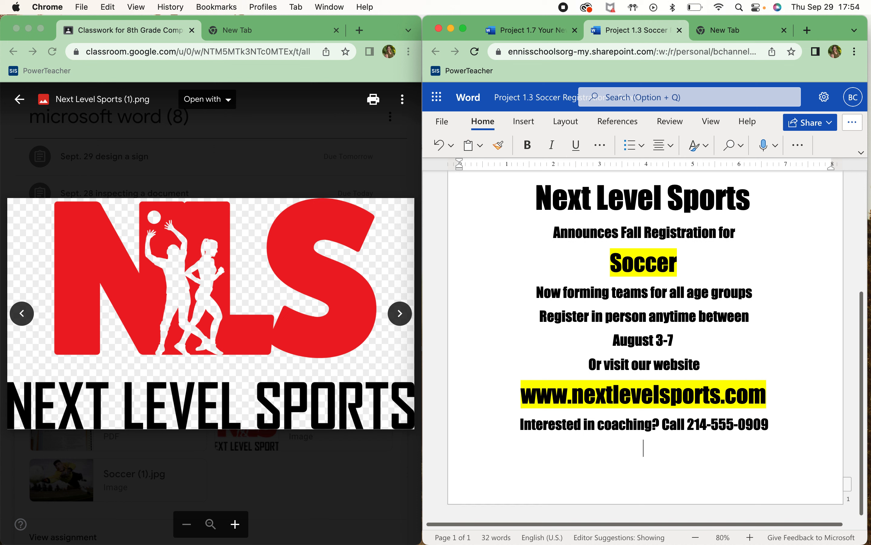
{"action": "key", "text": "super+v"}
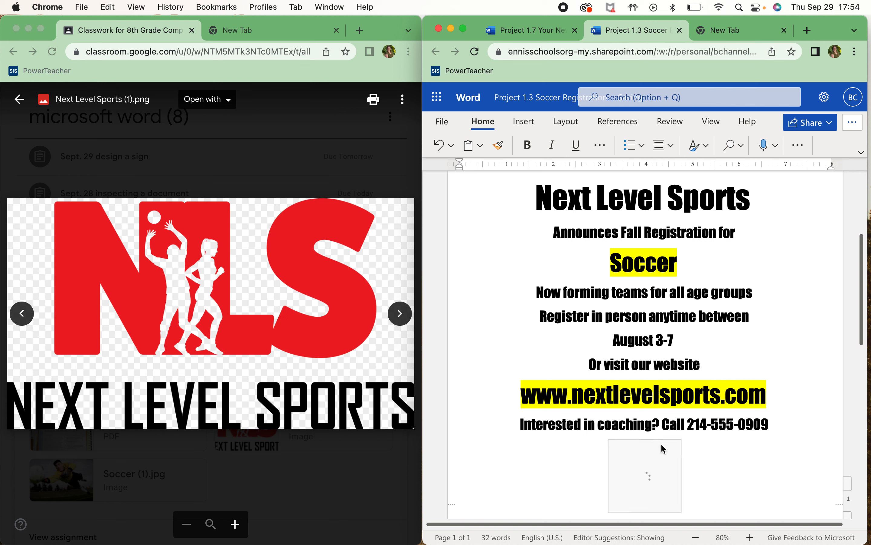
- Resize the Next Level Sports logo to a height of 1" and a width of 1.76", as instruction 17 requires
{"action": "scroll", "coordinate": [664, 455], "scroll_direction": "down", "scroll_amount": 3}
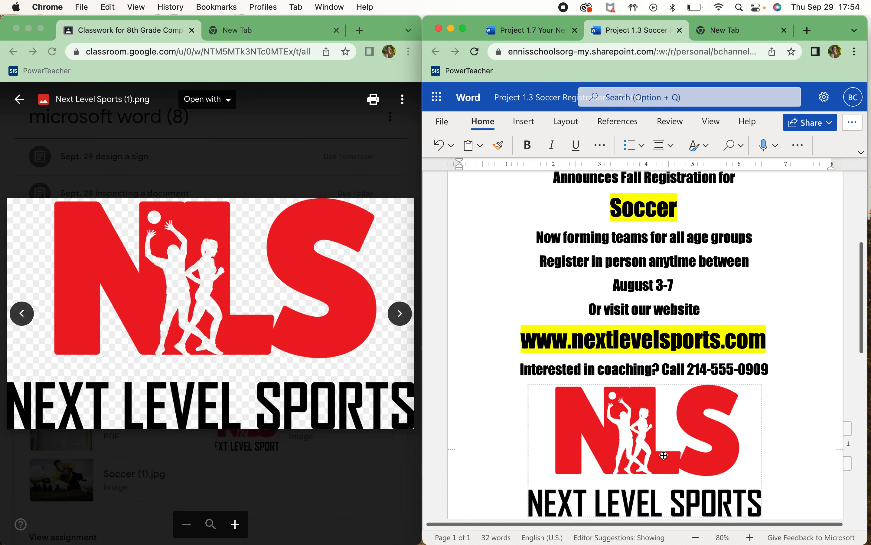
{"action": "left_click", "coordinate": [663, 456]}
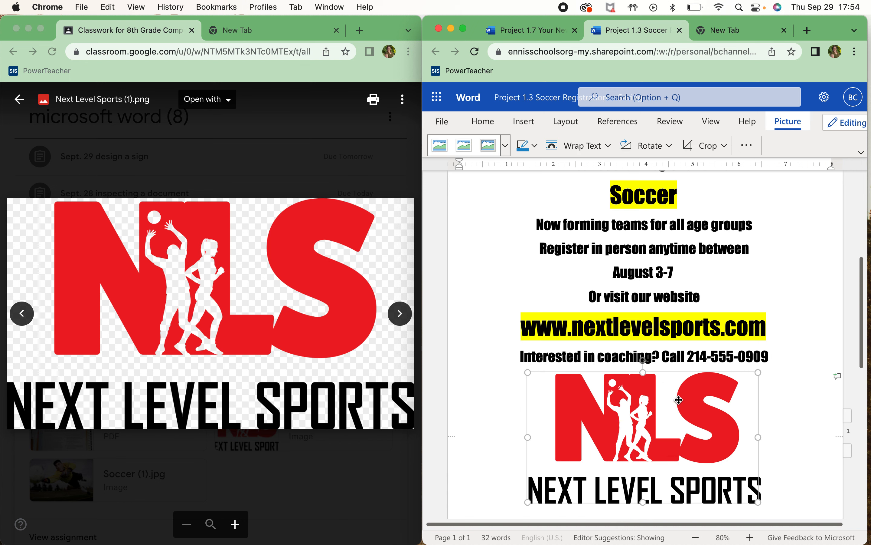
{"action": "left_click", "coordinate": [746, 145]}
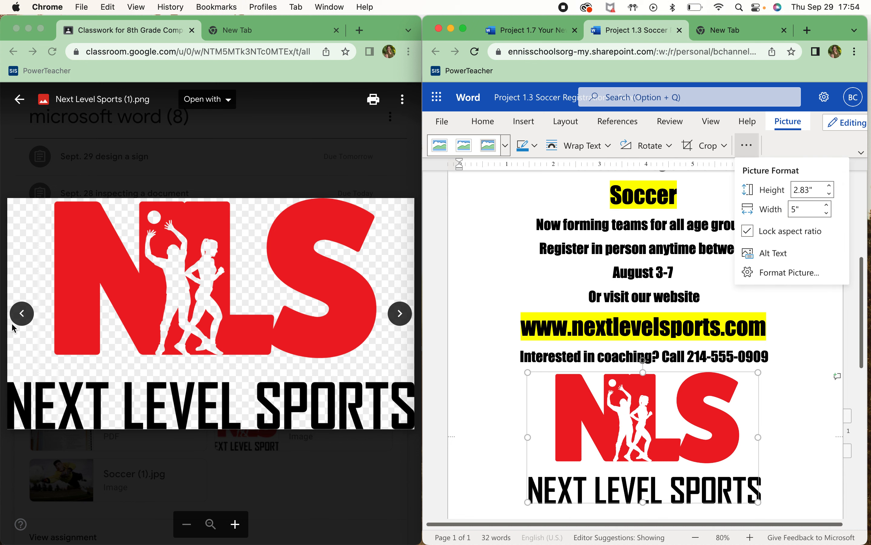
{"action": "left_click", "coordinate": [23, 321]}
{"action": "left_click", "coordinate": [22, 317]}
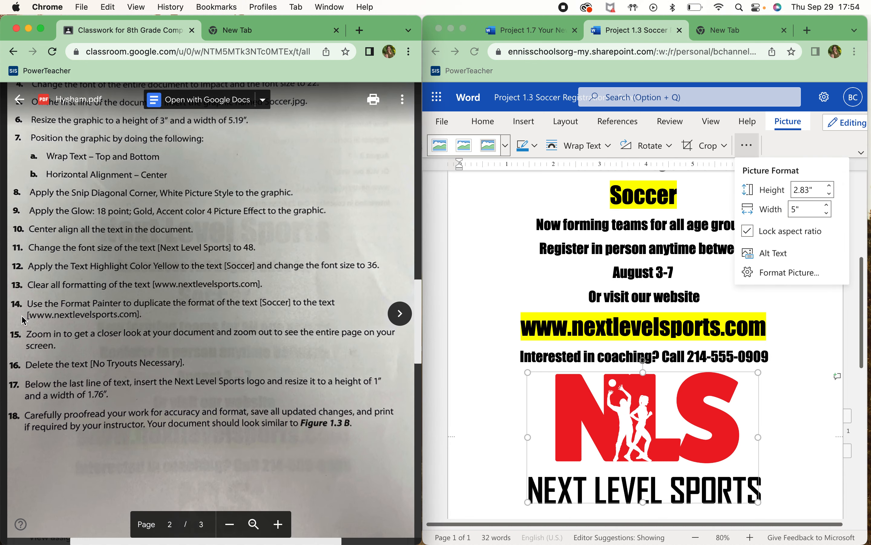
{"action": "left_click", "coordinate": [814, 189]}
{"action": "left_click_drag", "start_coordinate": [816, 190], "coordinate": [771, 194]}
{"action": "type", "text": "1"}
{"action": "left_click", "coordinate": [814, 211]}
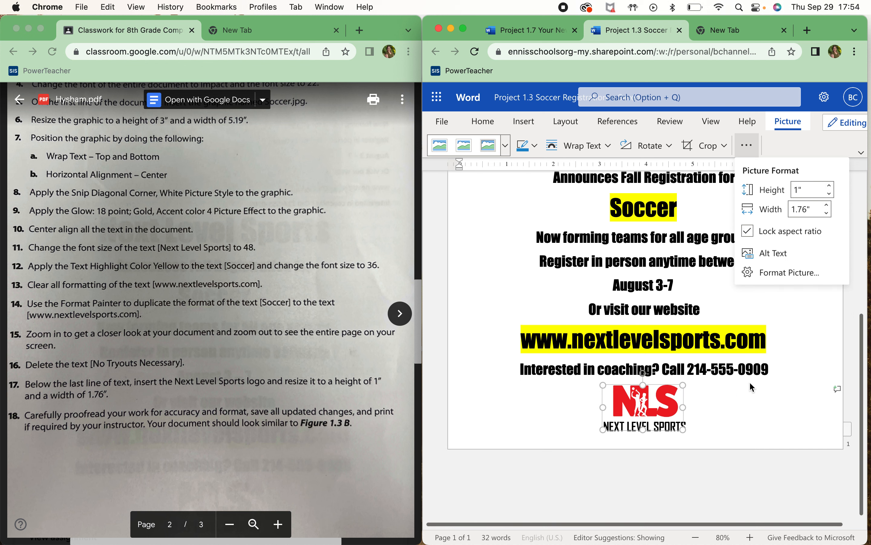
{"action": "scroll", "coordinate": [735, 410], "scroll_direction": "up", "scroll_amount": 2}
{"action": "left_click", "coordinate": [789, 421]}
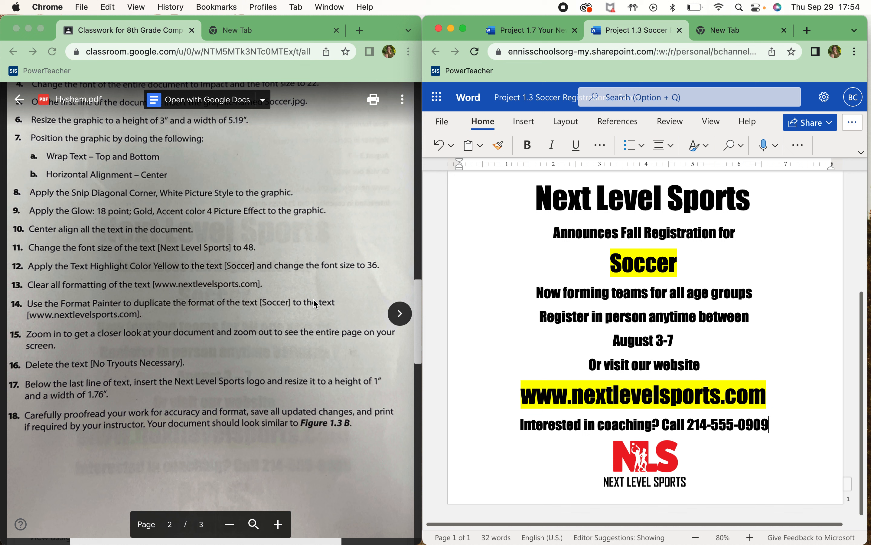
{"action": "scroll", "coordinate": [519, 267], "scroll_direction": "up", "scroll_amount": 5}
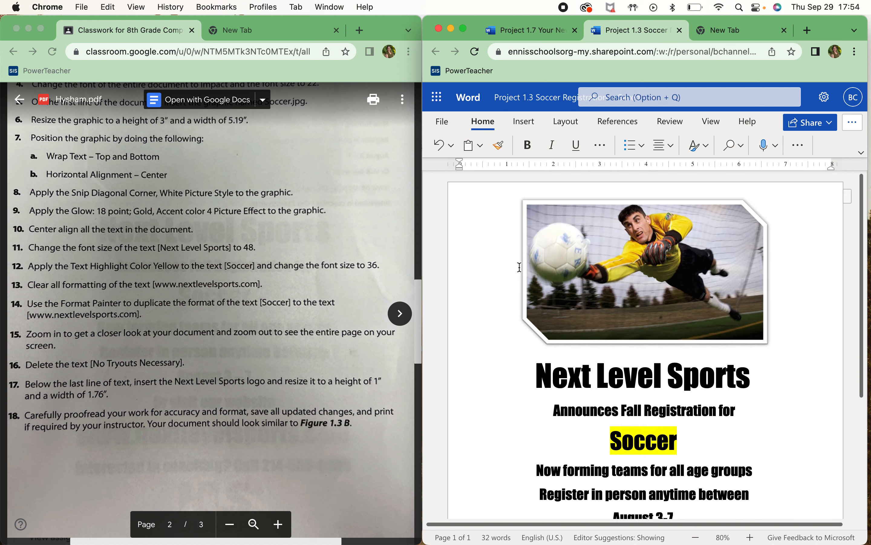